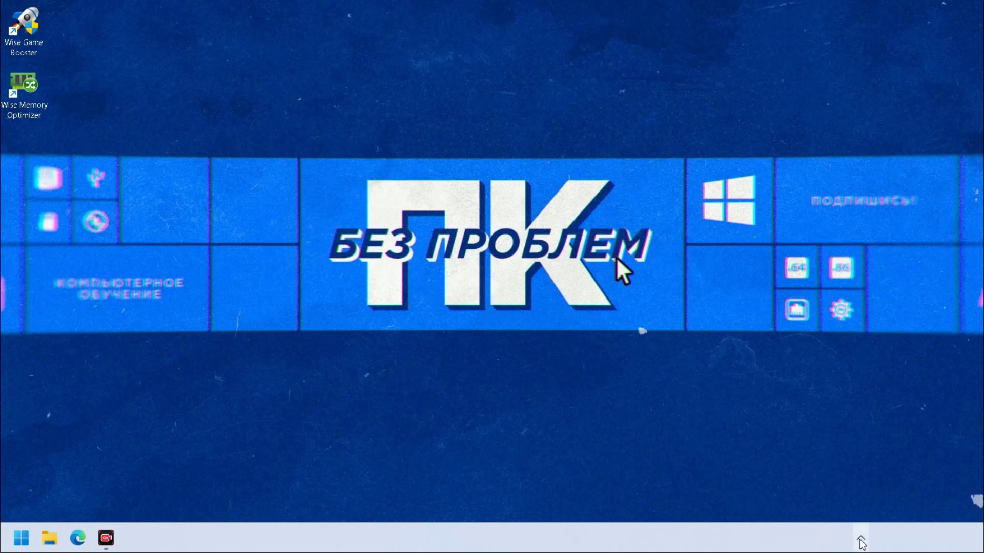
Check the hidden notification-area apps, then show the Start menu's full list of installed apps
click(860, 540)
click(908, 546)
click(24, 546)
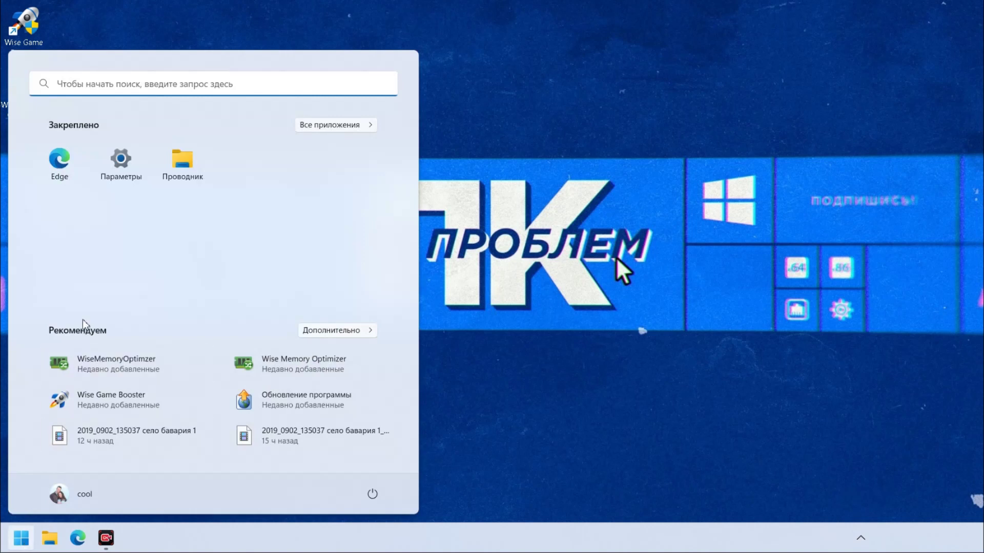
click(338, 125)
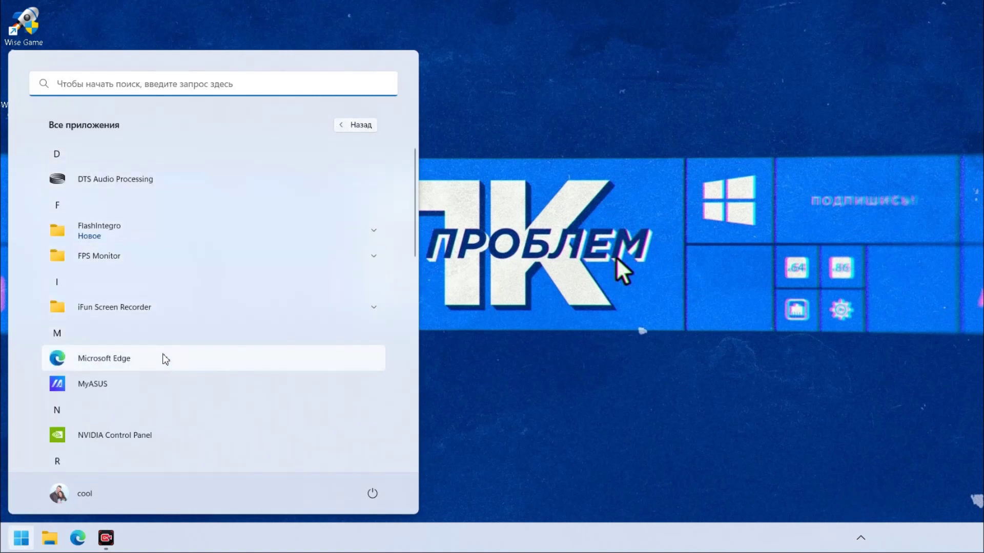
Scroll through the Start menu app list, close it, and open the desktop's context menu
scroll(166, 359, down, 10)
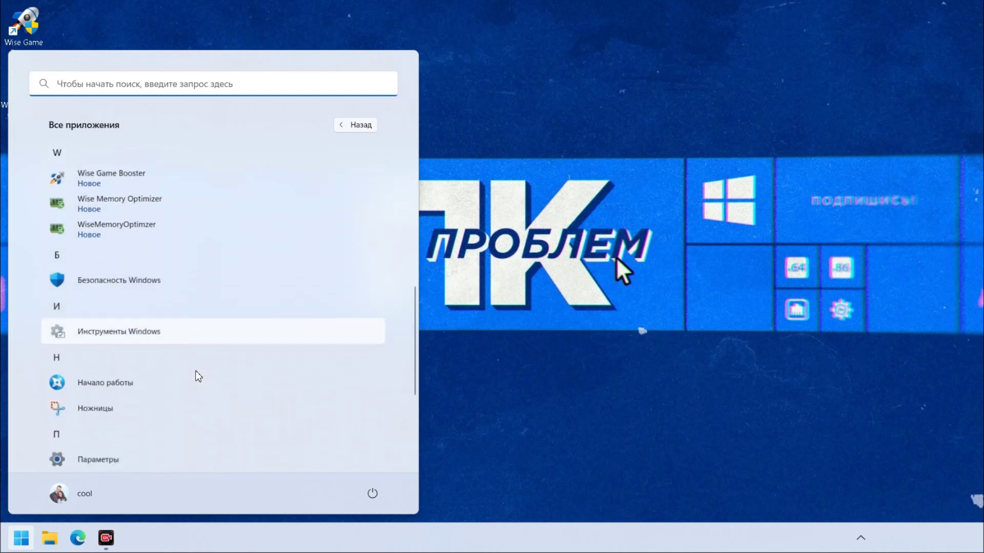
scroll(198, 376, down, 5)
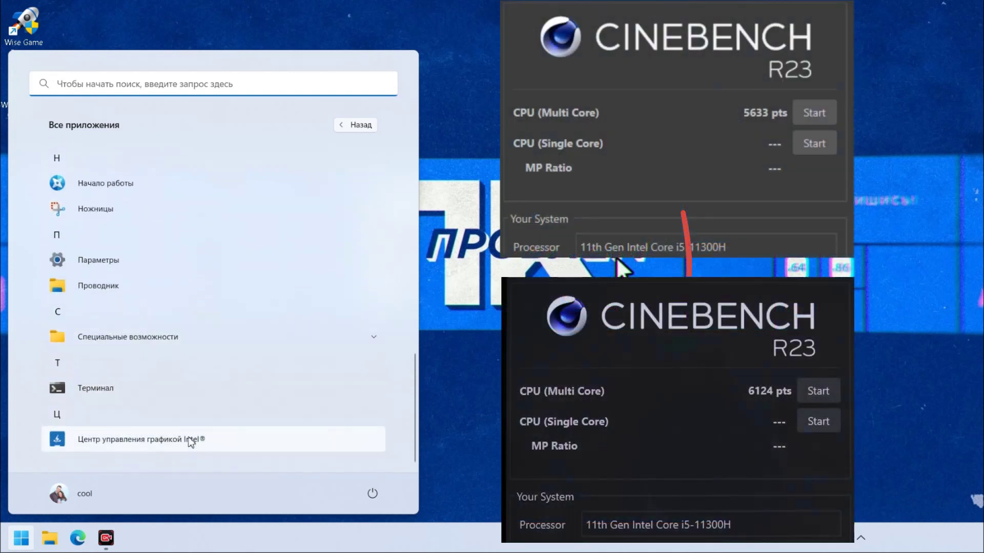
scroll(210, 318, up, 5)
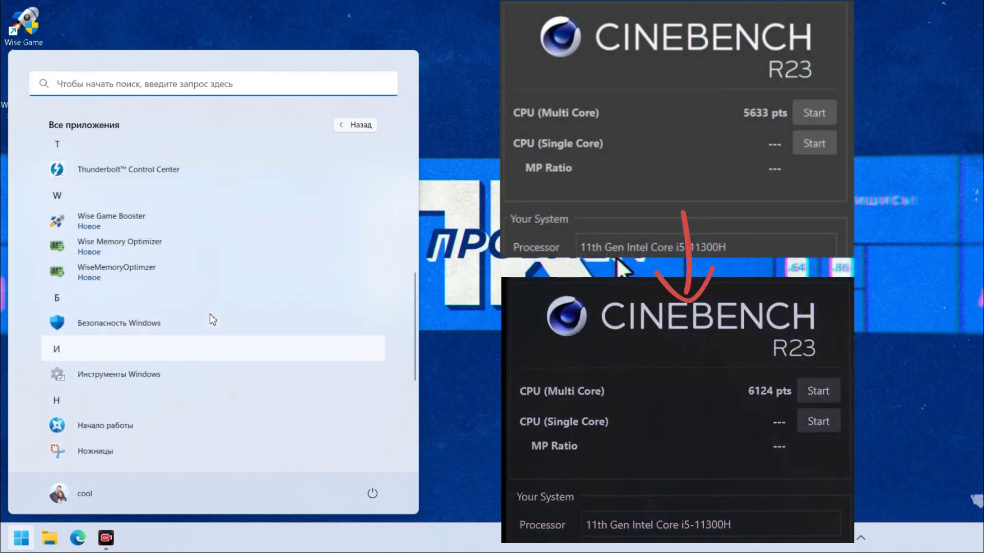
scroll(201, 357, up, 5)
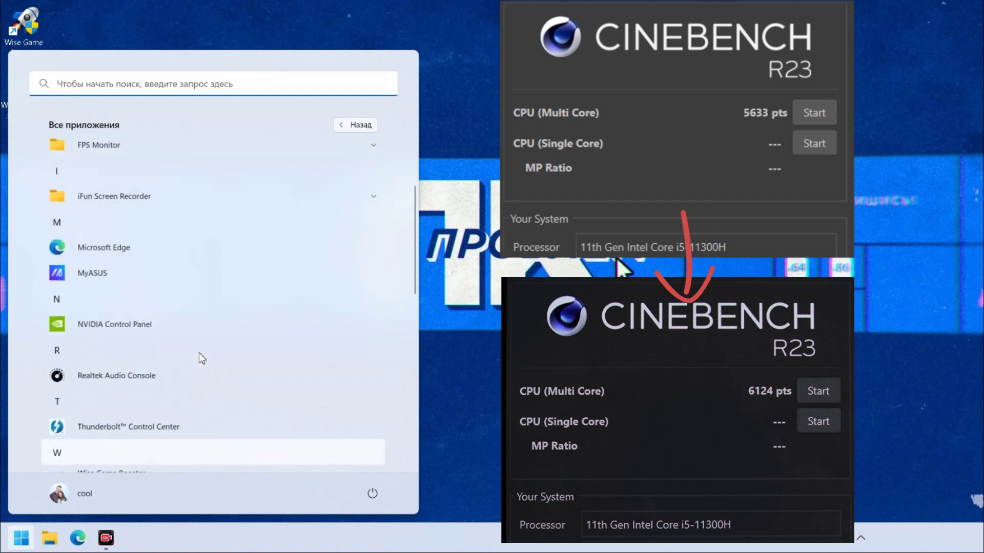
scroll(198, 352, up, 3)
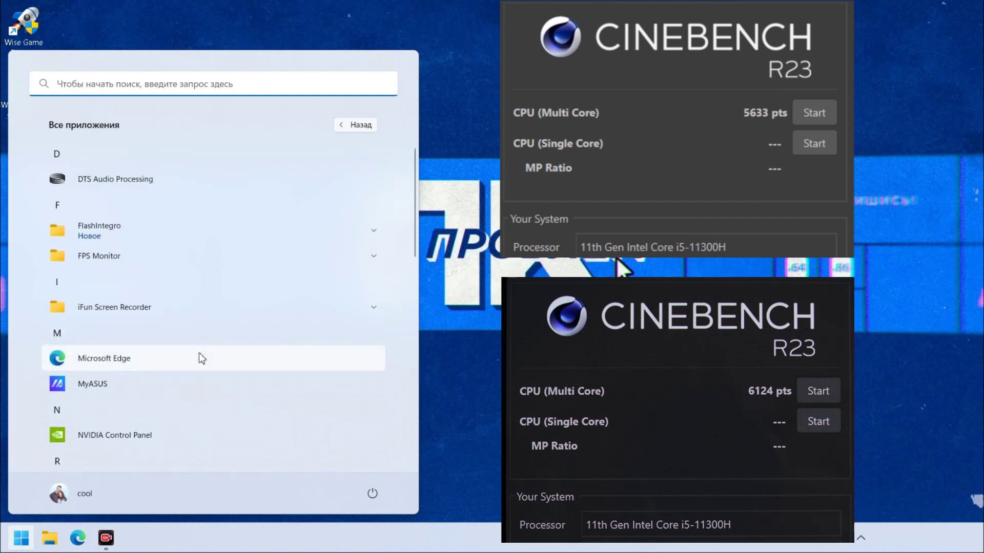
click(358, 29)
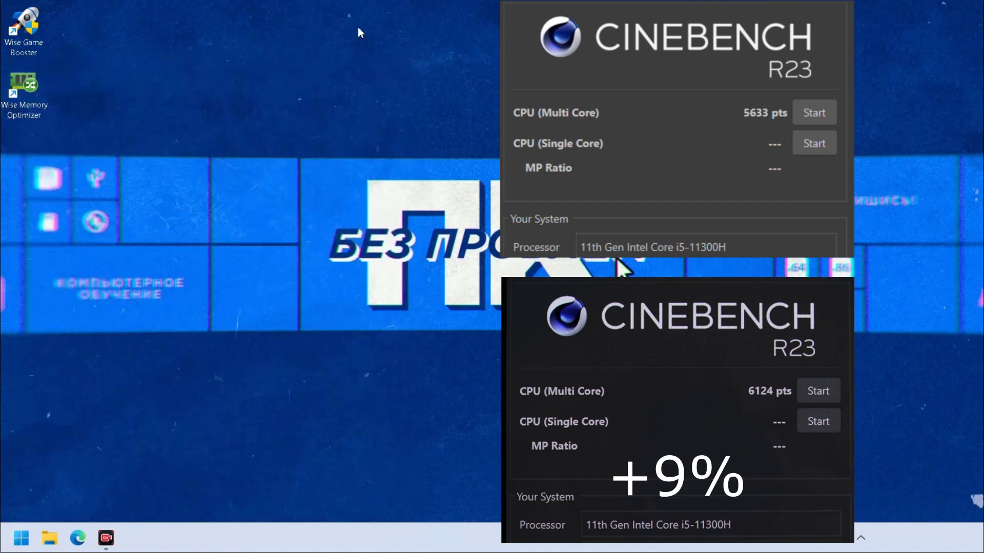
right_click(424, 117)
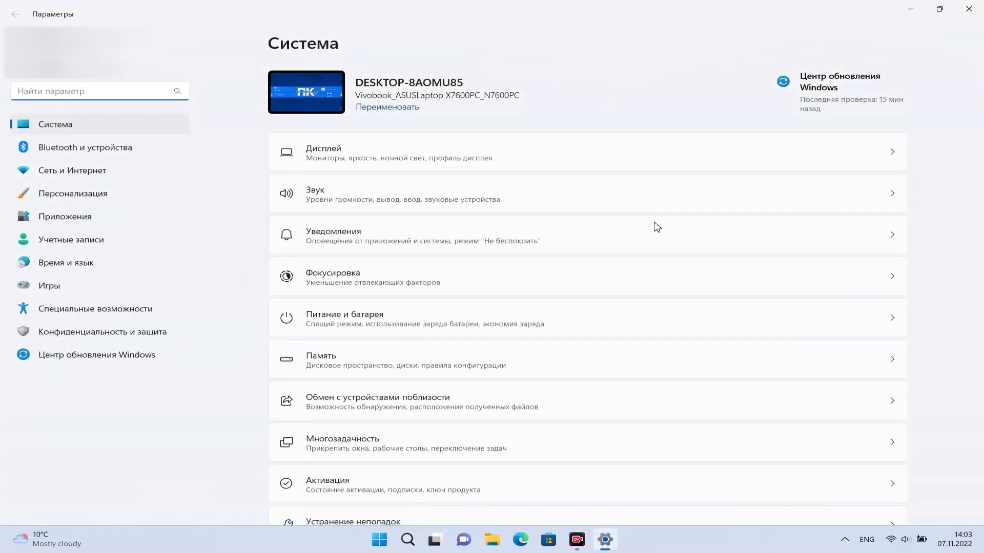
Go to Apps > Installed apps and scan the list
click(103, 219)
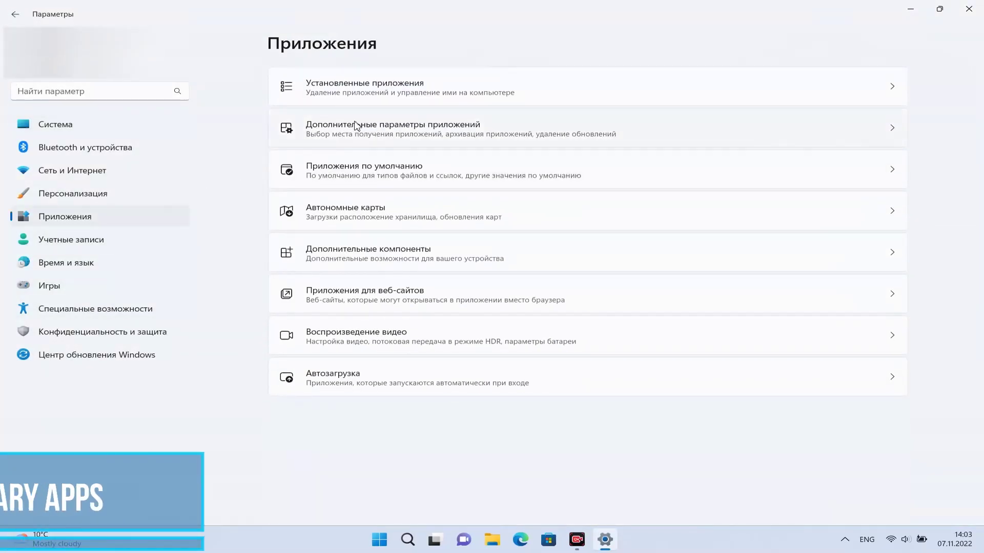
click(392, 97)
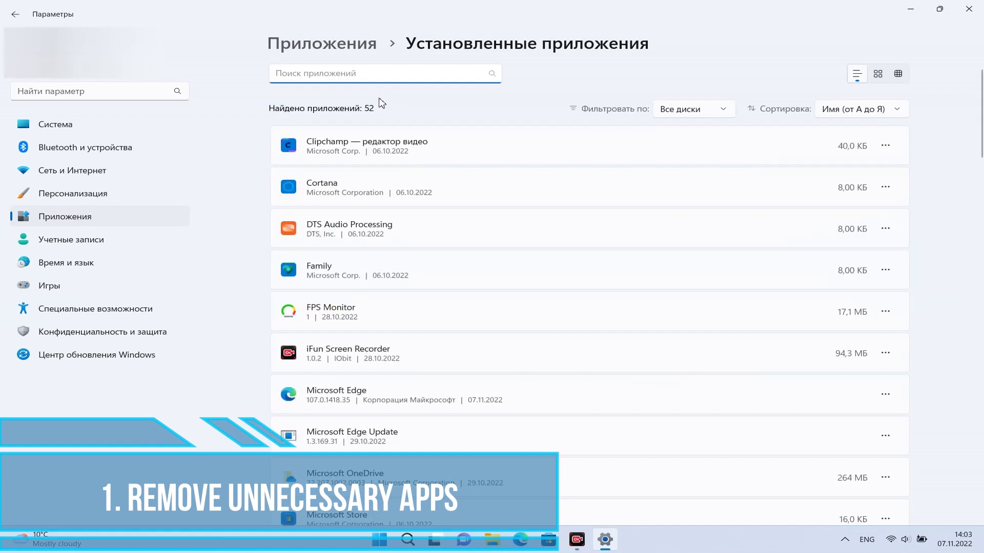
scroll(413, 323, down, 20)
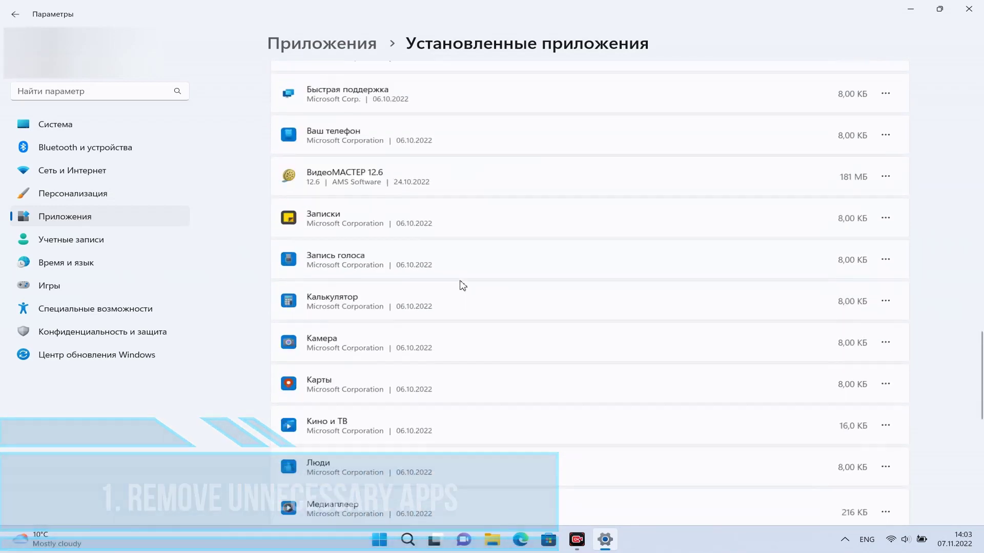
scroll(547, 292, up, 20)
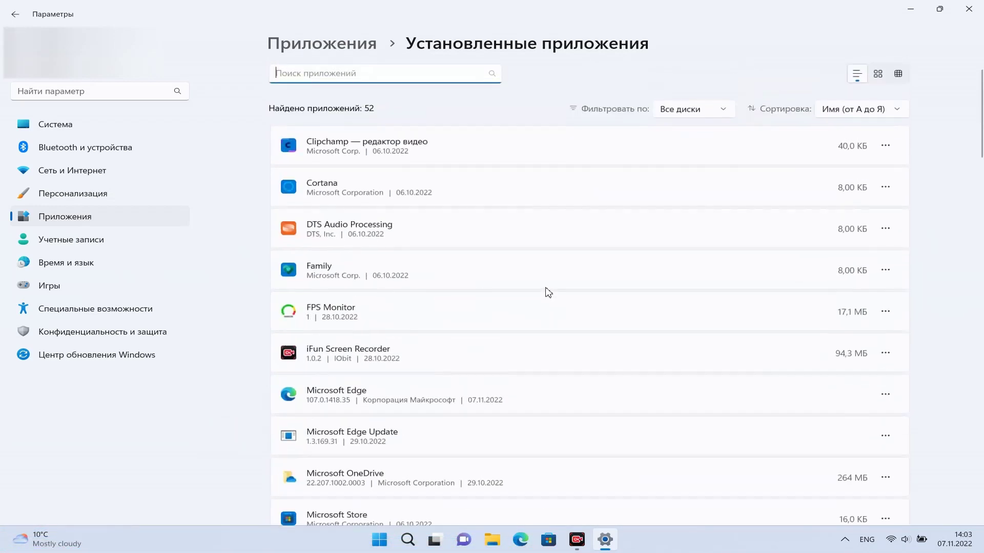
Uninstall Clipchamp and Microsoft Family
click(885, 146)
click(767, 203)
click(875, 215)
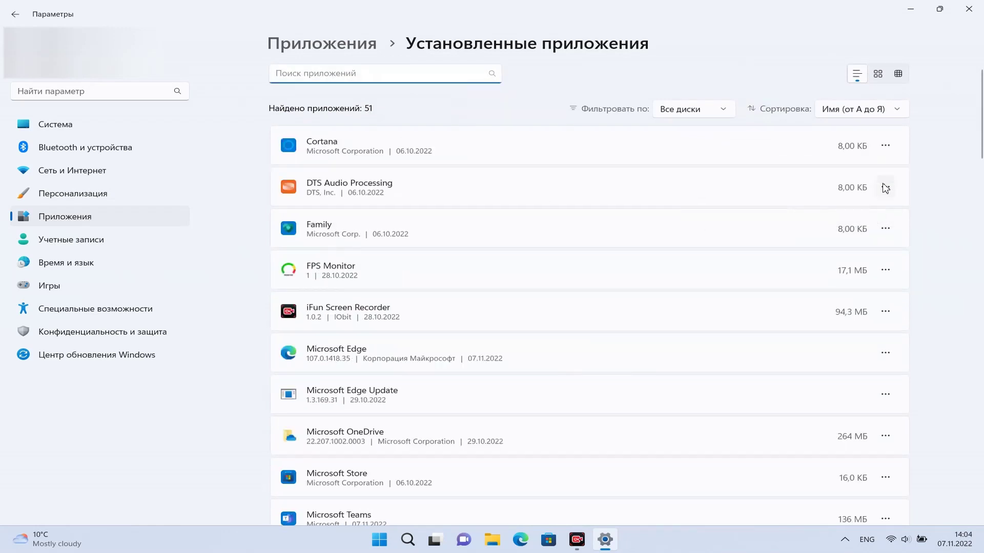
click(885, 229)
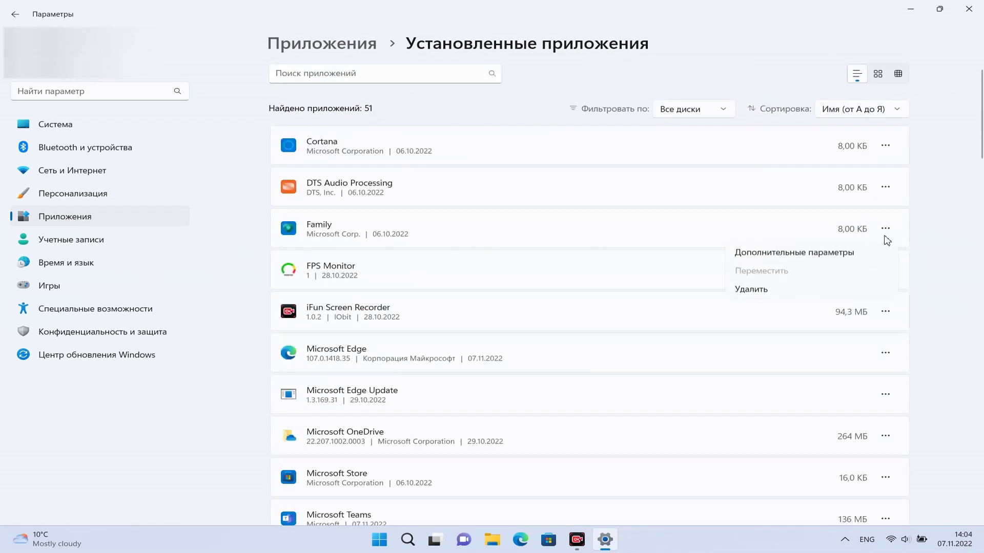
click(778, 286)
click(859, 289)
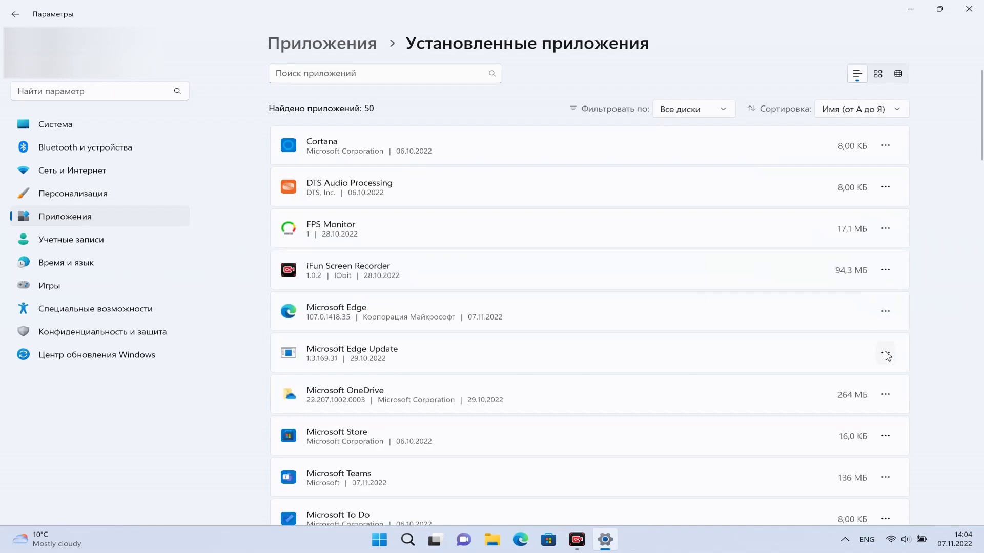
Leave Microsoft Edge and Edge Update installed, uninstall Microsoft OneDrive, then review the remaining apps
click(885, 314)
scroll(880, 292, down, 3)
click(885, 283)
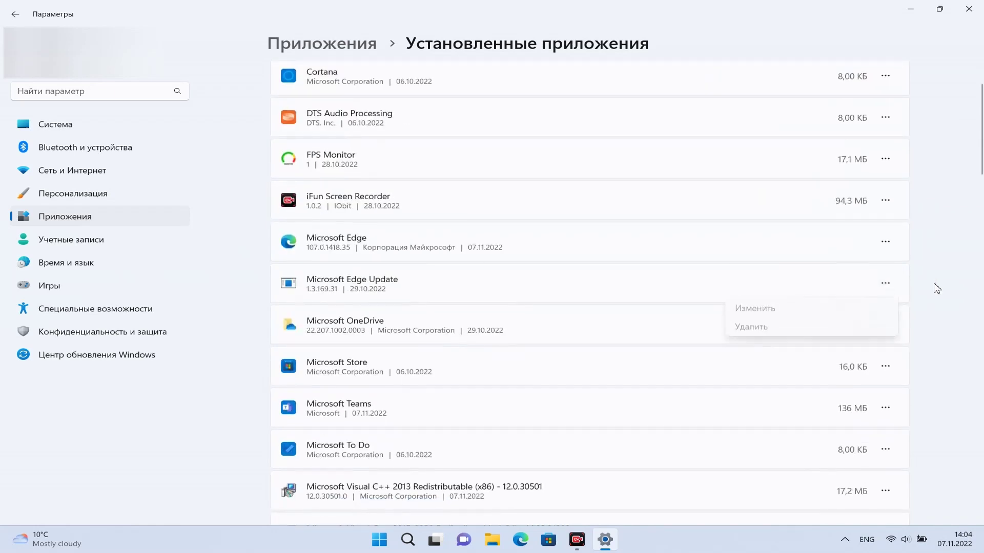
click(902, 307)
click(885, 324)
click(779, 369)
click(797, 387)
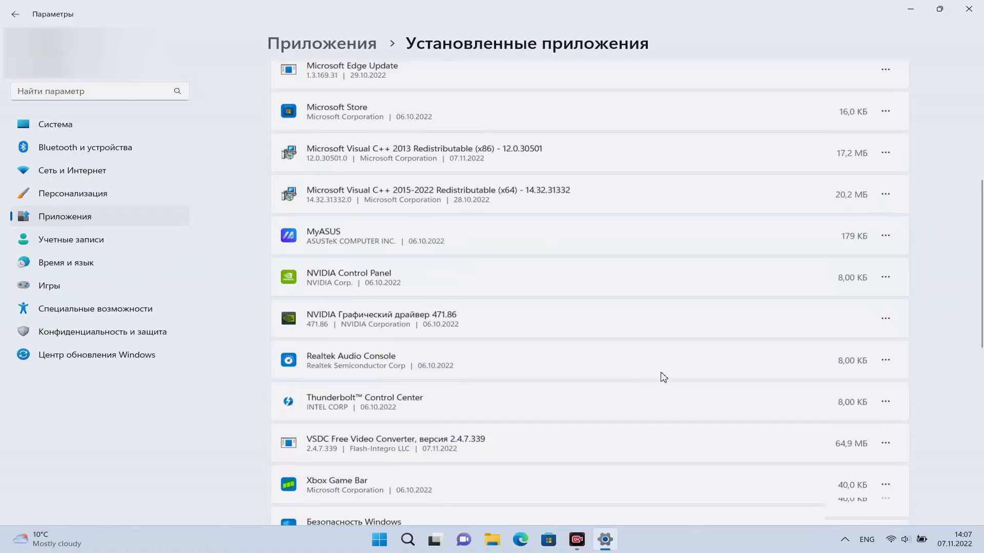
scroll(660, 375, up, 5)
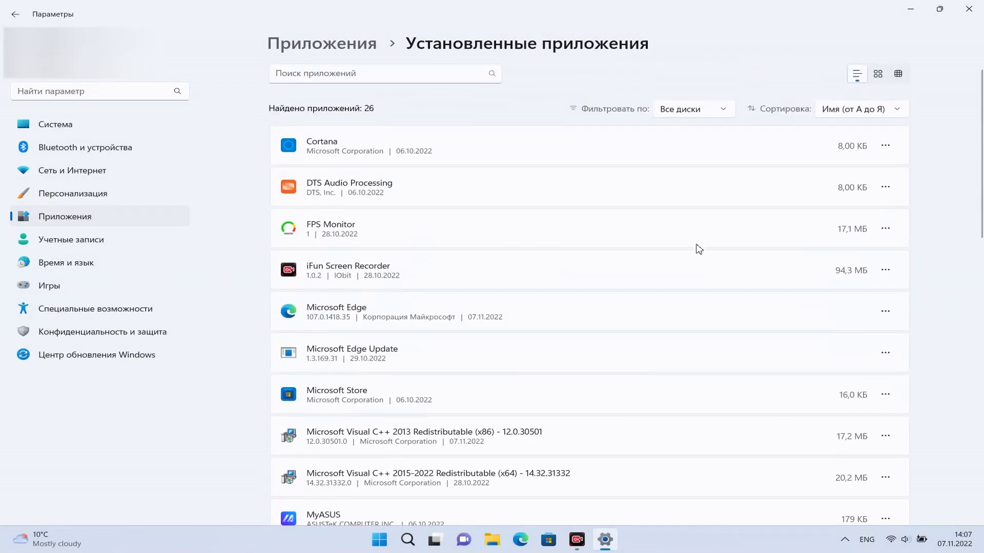
scroll(729, 281, down, 10)
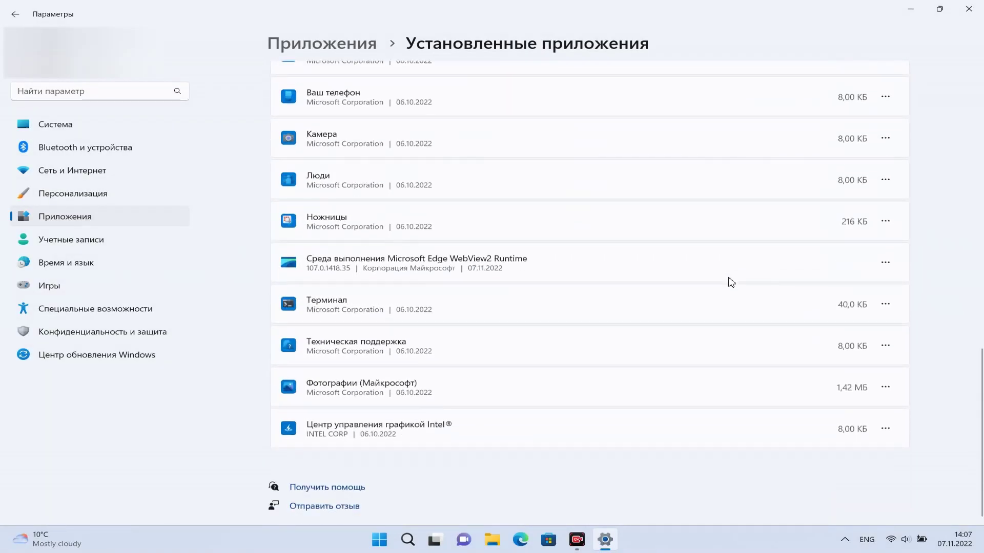
scroll(730, 281, up, 10)
Uninstall Windows Media Player Legacy and WordPad from Optional features
click(365, 44)
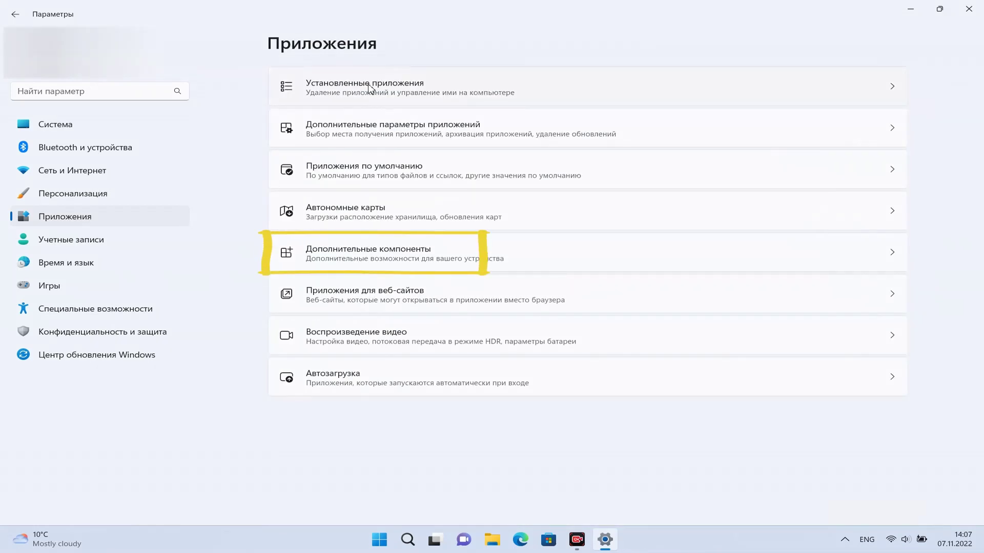
click(390, 253)
click(799, 281)
click(823, 344)
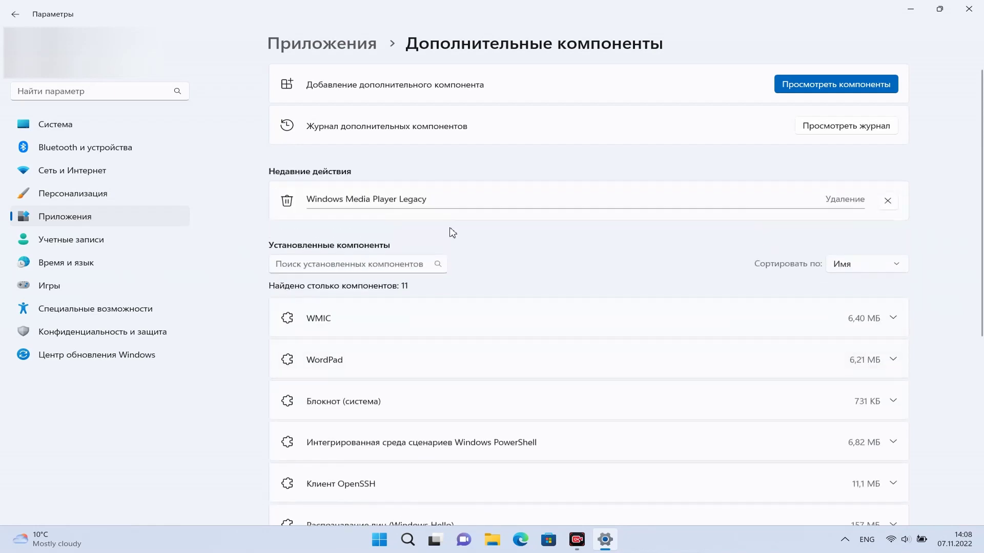
click(864, 364)
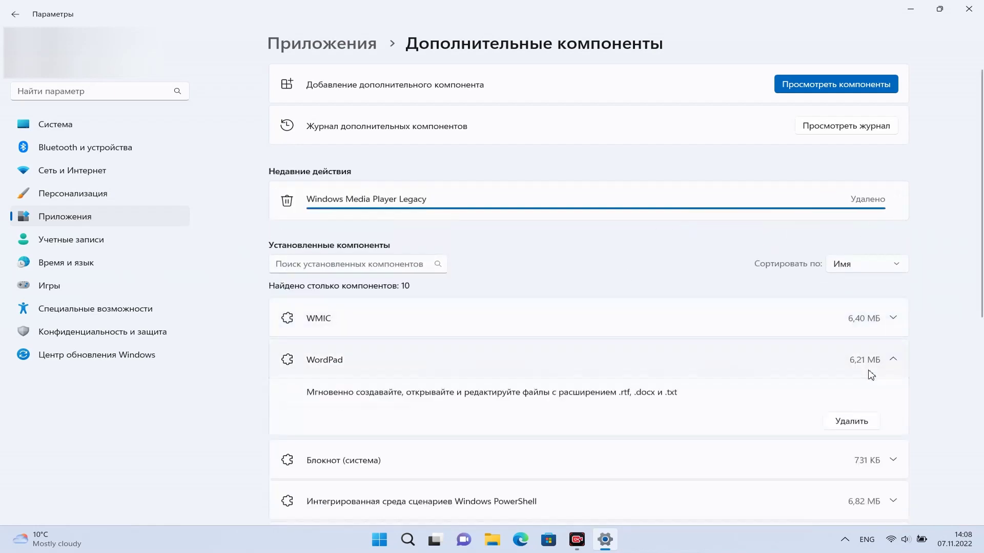
click(852, 419)
Uninstall Steps Recorder and bring up the More Windows features list
scroll(718, 327, down, 3)
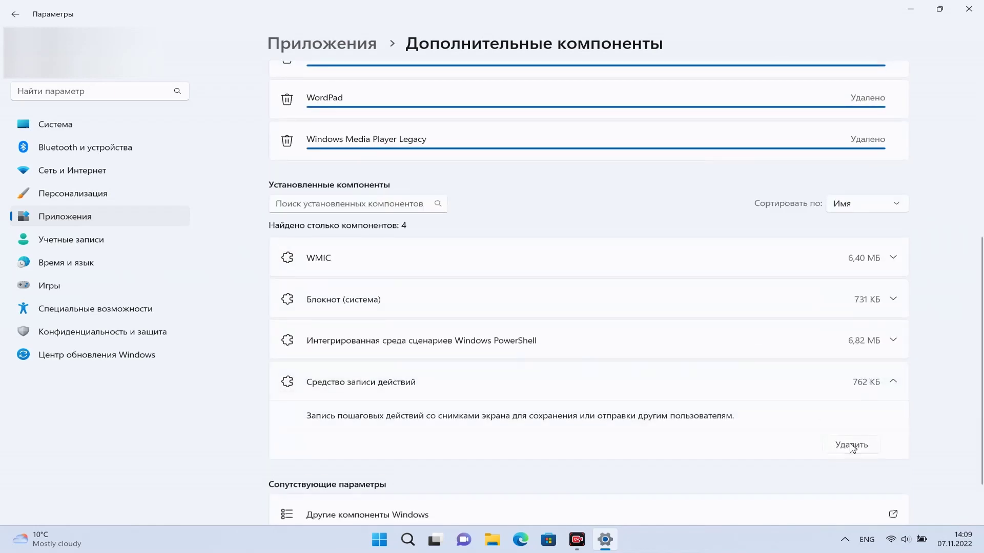
click(850, 443)
scroll(814, 376, down, 1)
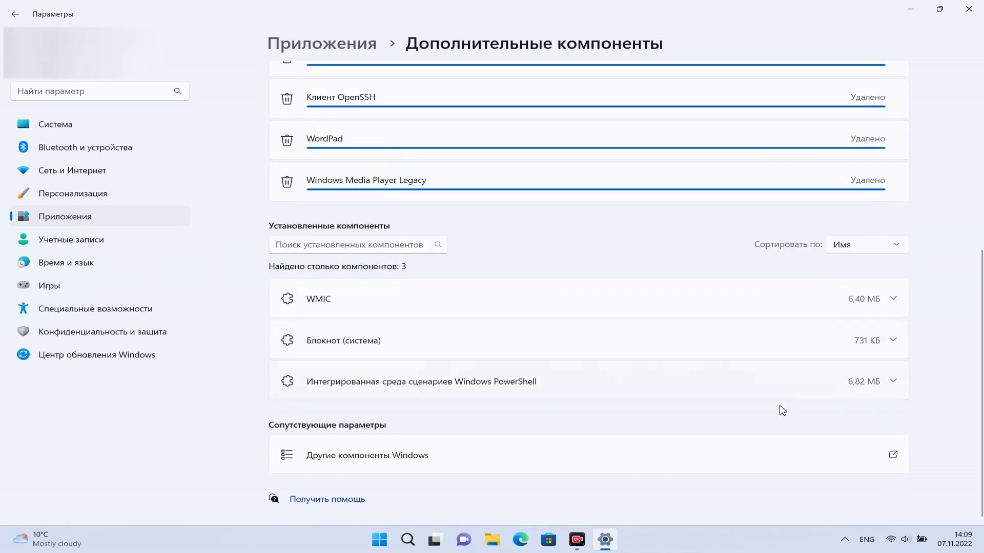
click(756, 458)
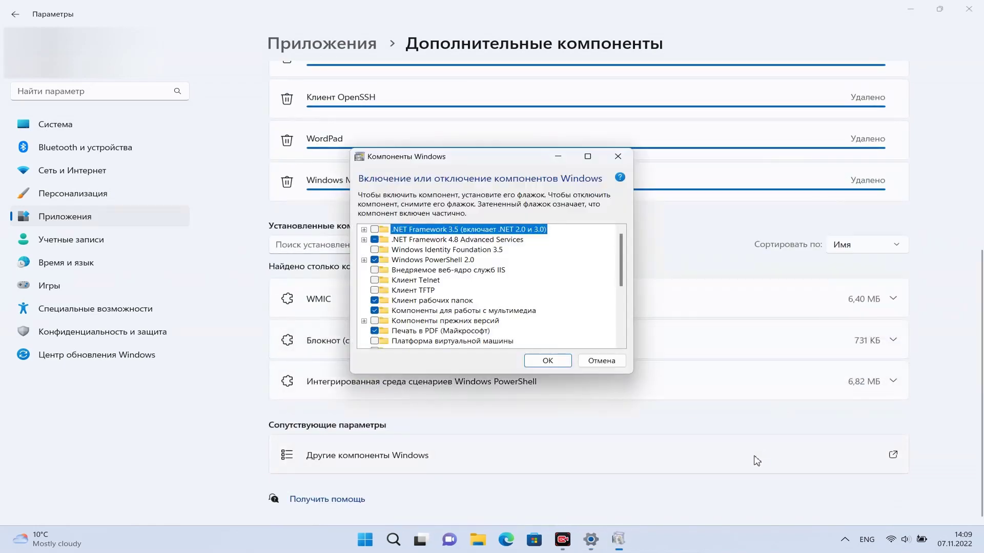
Turn off TCP Port Sharing under .NET 4.8 WCF Services, and Windows PowerShell 2.0
click(364, 240)
click(375, 260)
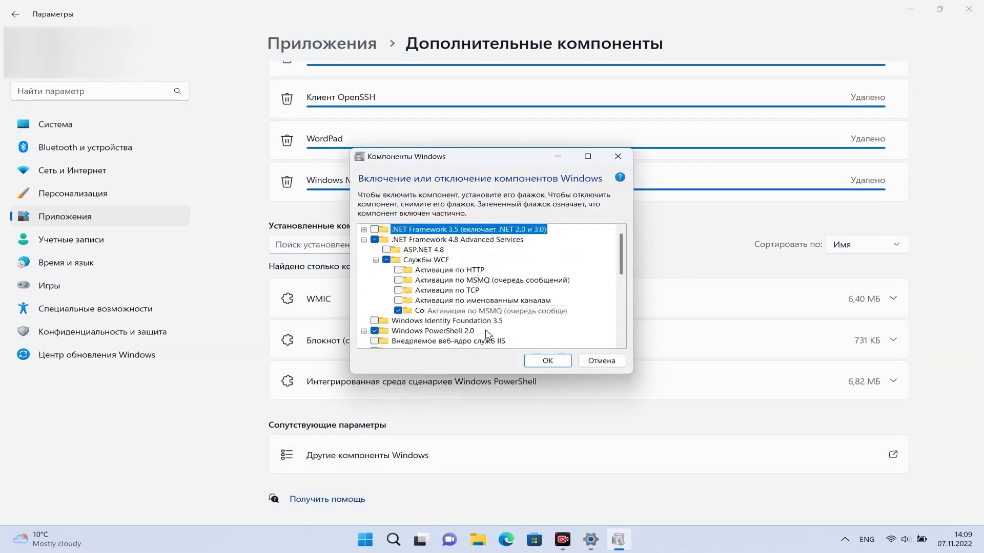
click(399, 310)
scroll(428, 285, down, 1)
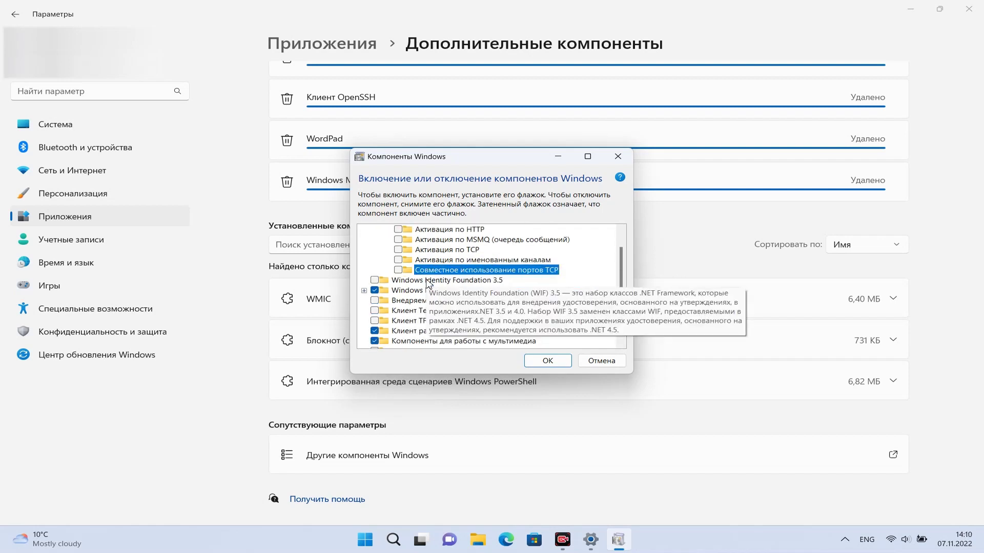
scroll(428, 284, down, 1)
double_click(425, 261)
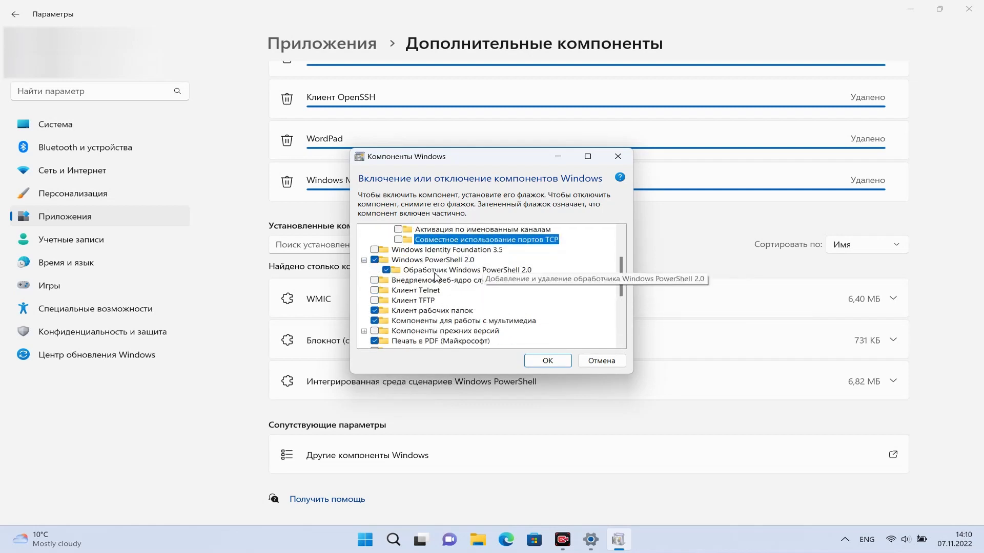
click(374, 260)
Turn off Work Folders Client, media features, Print to PDF and Remote Differential Compression, then apply
scroll(405, 294, down, 1)
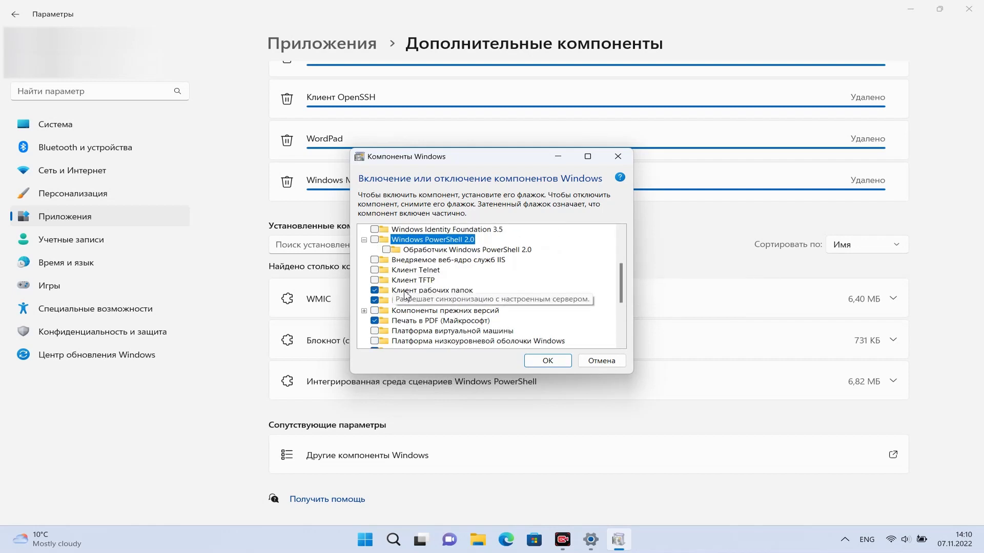
click(374, 290)
click(374, 299)
scroll(377, 302, down, 2)
click(375, 280)
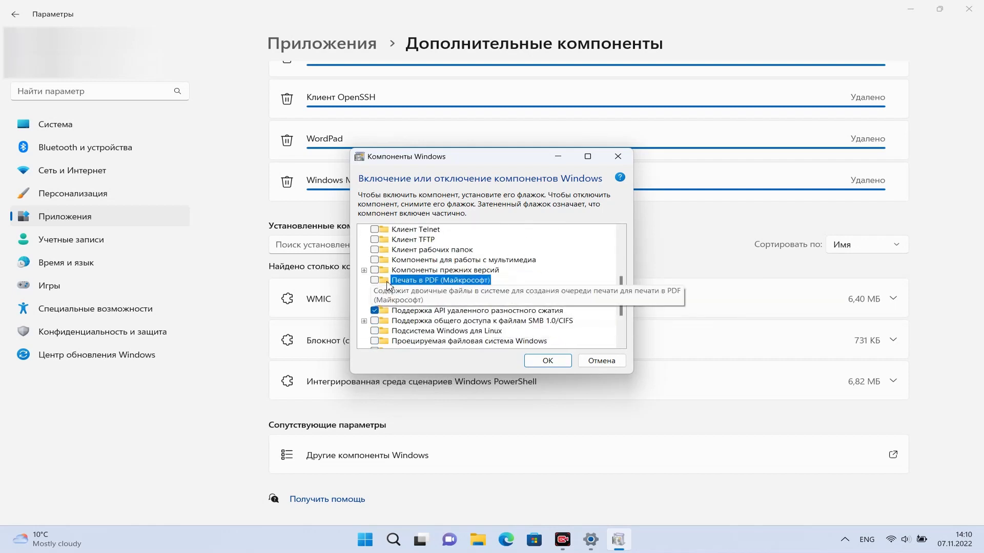
click(374, 310)
scroll(380, 307, down, 3)
click(364, 322)
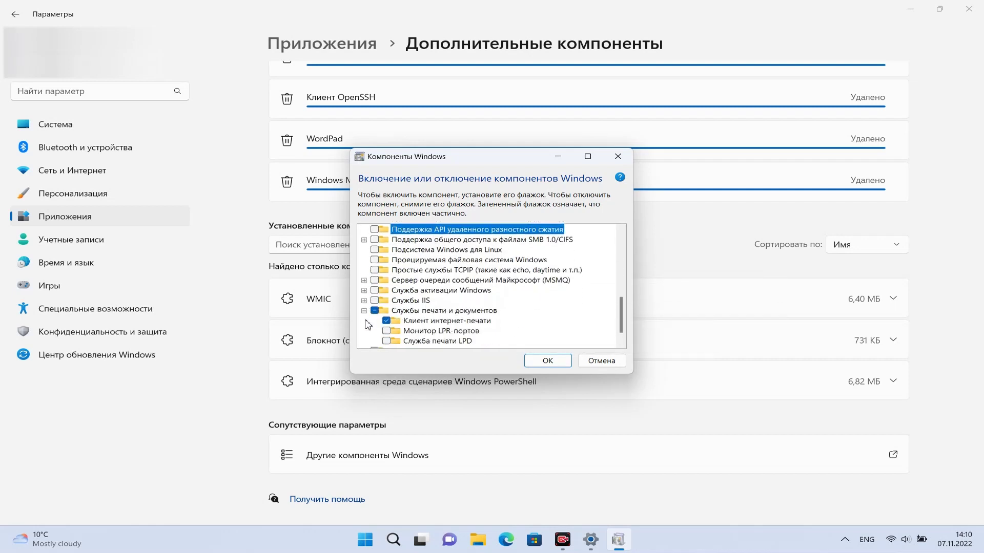
click(386, 320)
scroll(389, 307, down, 1)
click(564, 364)
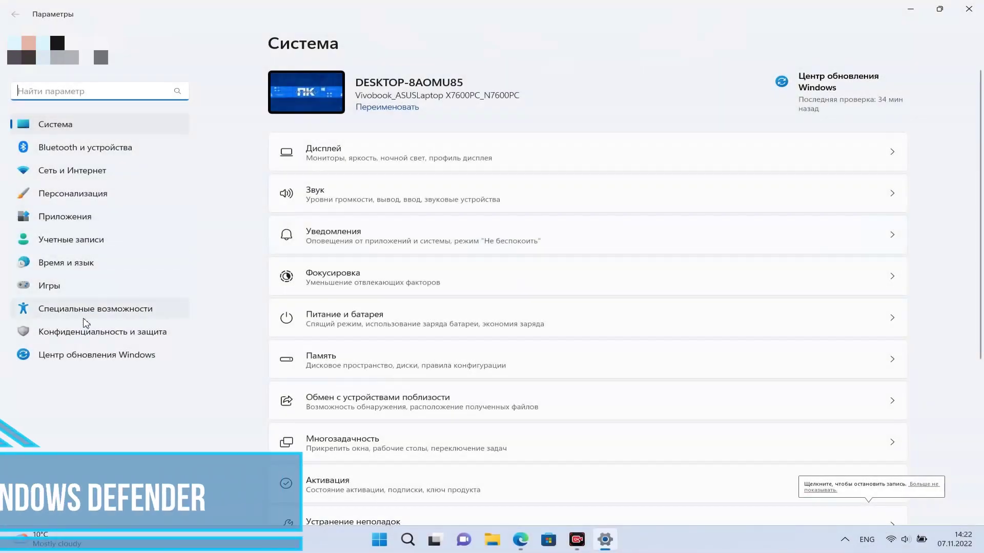
In Windows Security's virus & threat protection settings, switch off cloud-delivered protection
click(85, 331)
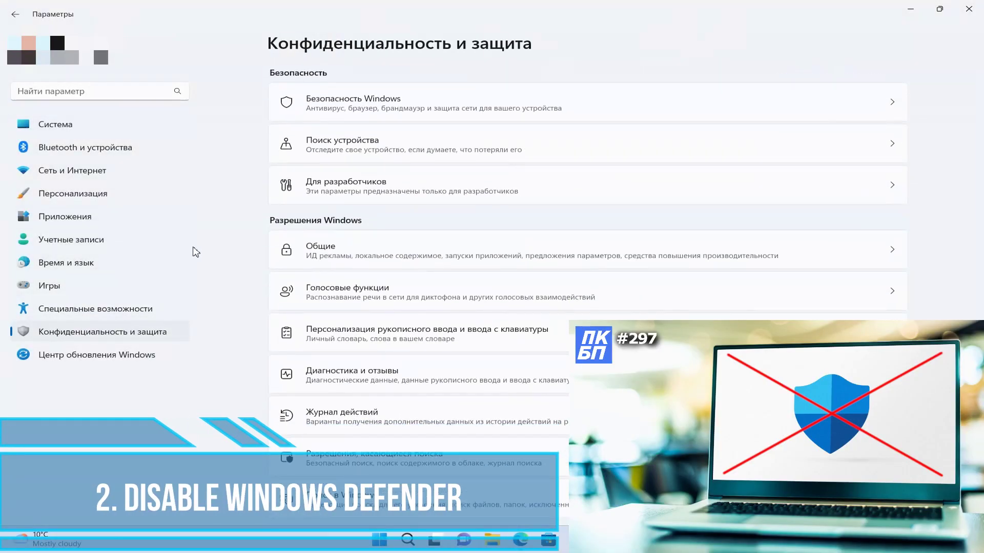
click(334, 117)
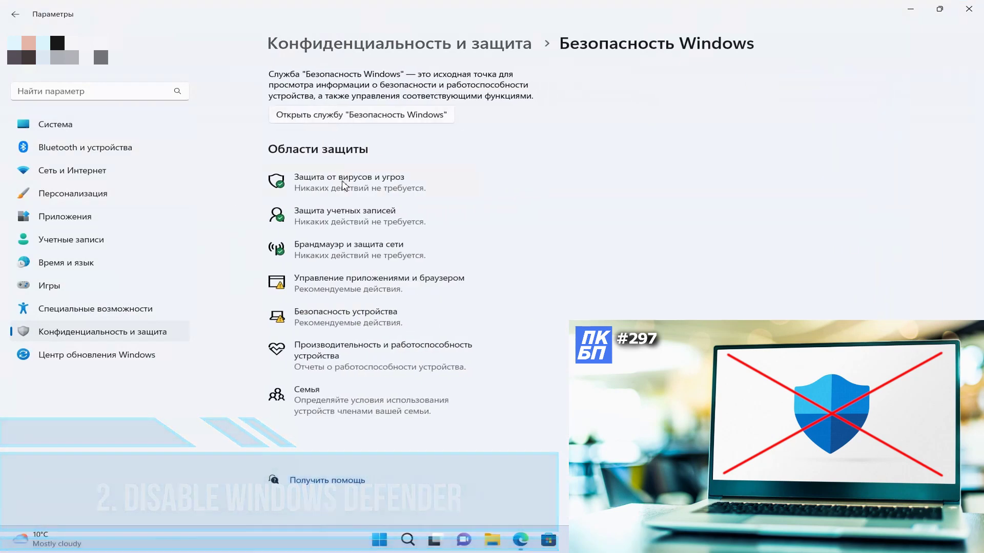
click(342, 189)
click(314, 412)
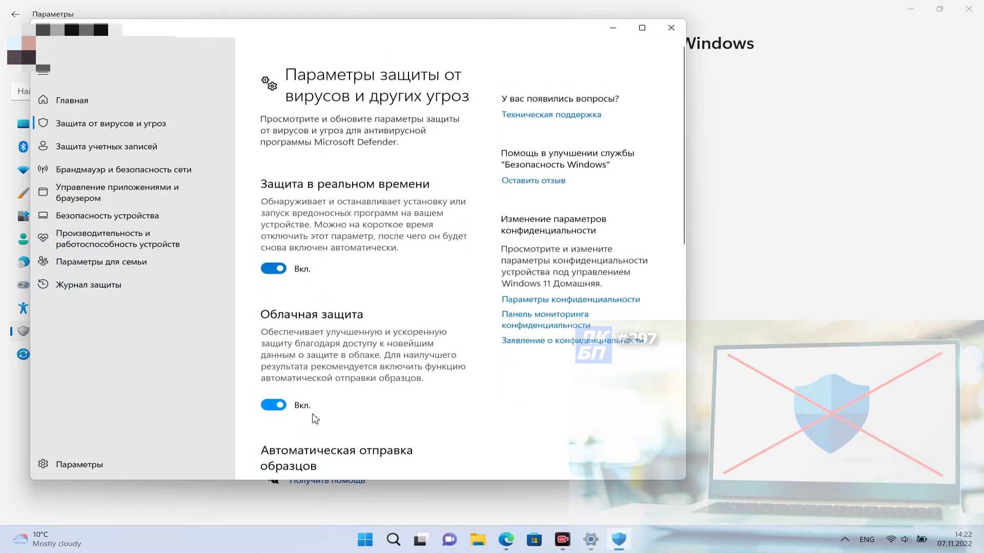
click(273, 417)
scroll(337, 320, down, 10)
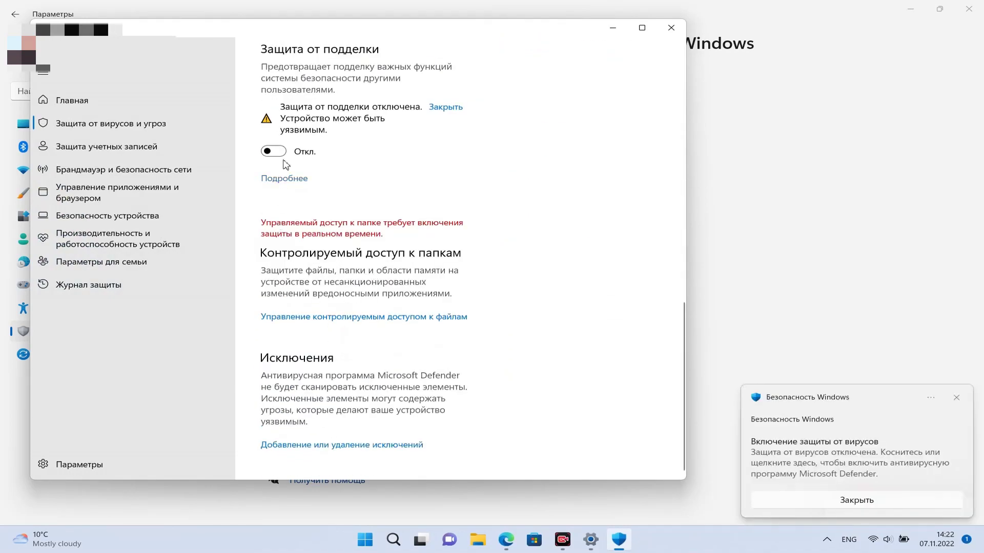
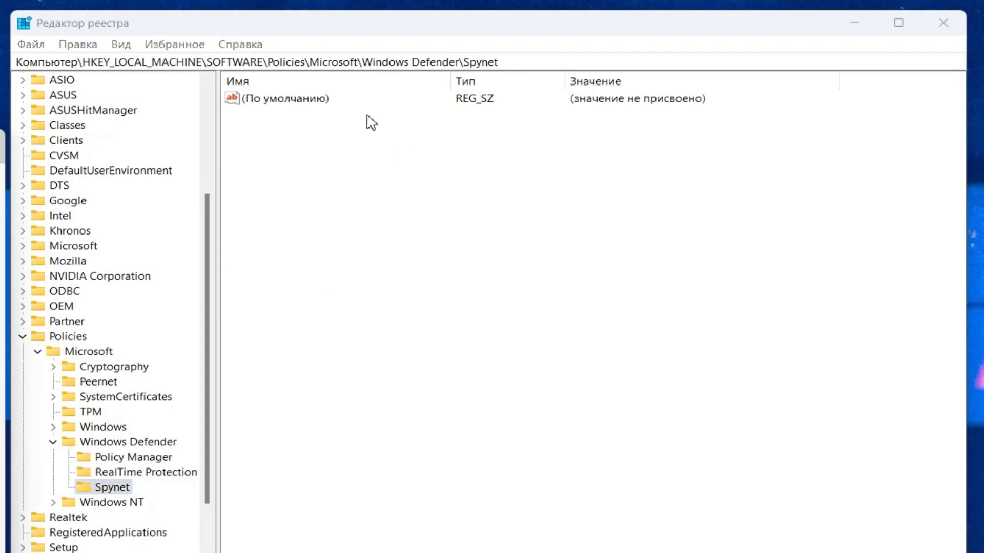
Right-click in the Spynet key's value pane to start creating a new value
right_click(319, 138)
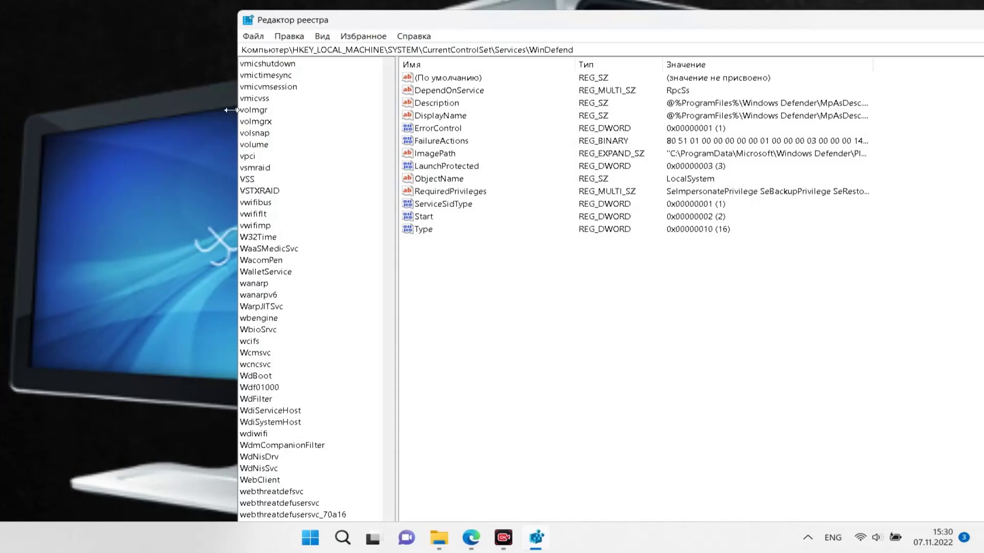
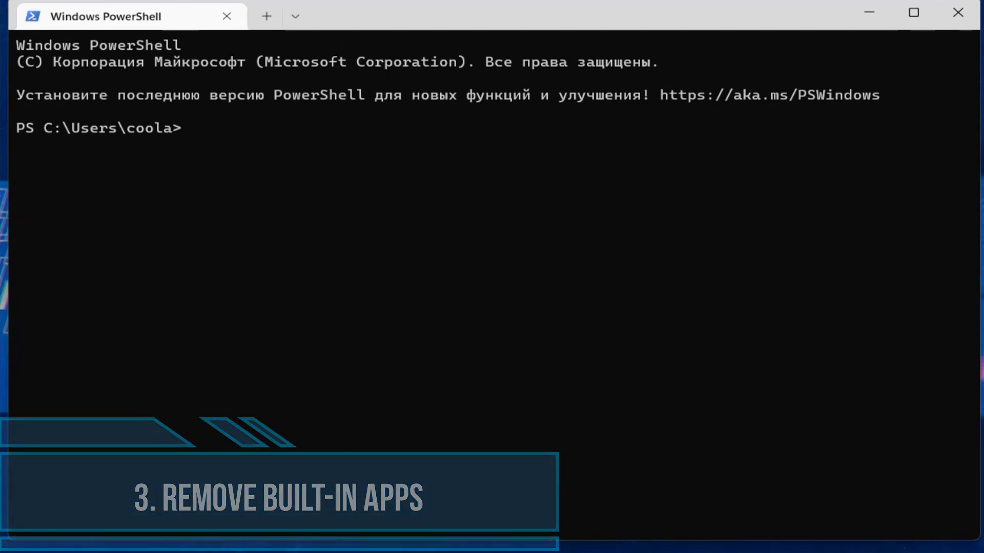
Remove all Bing app packages for all users with Get-AppxPackage -allusers *bing* | Remove-AppxPackage
text(Get-AppxPackage)
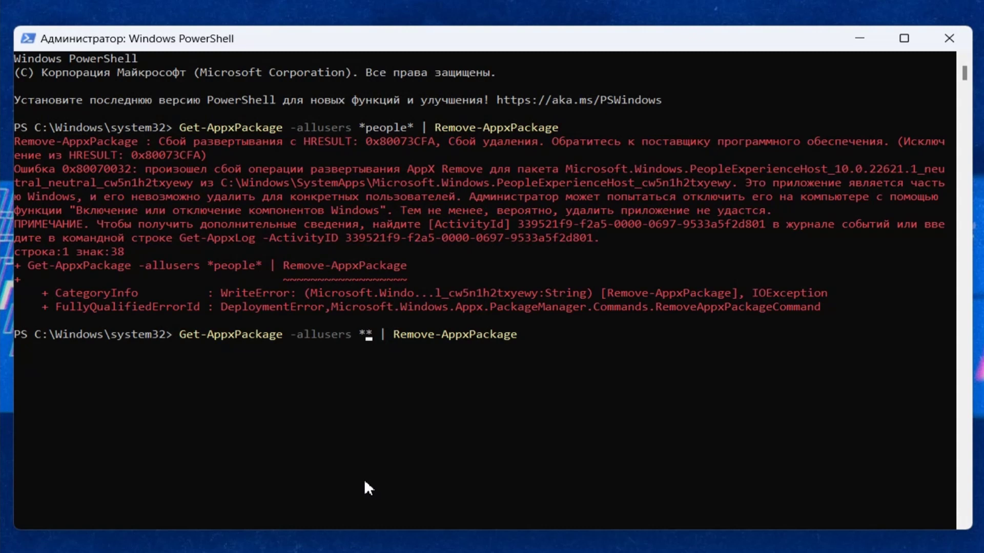
text(bing* | Remove-AppxPackage)
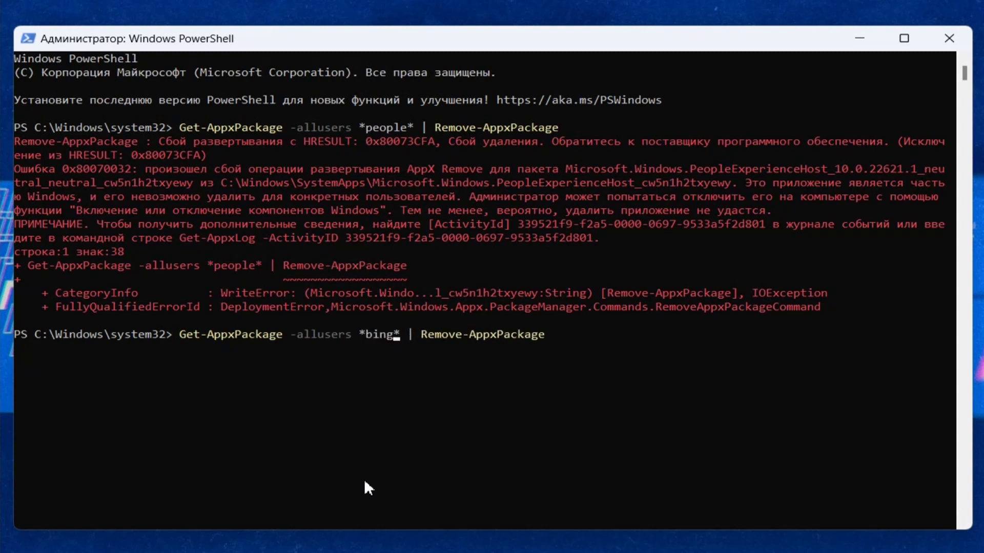
key(Return)
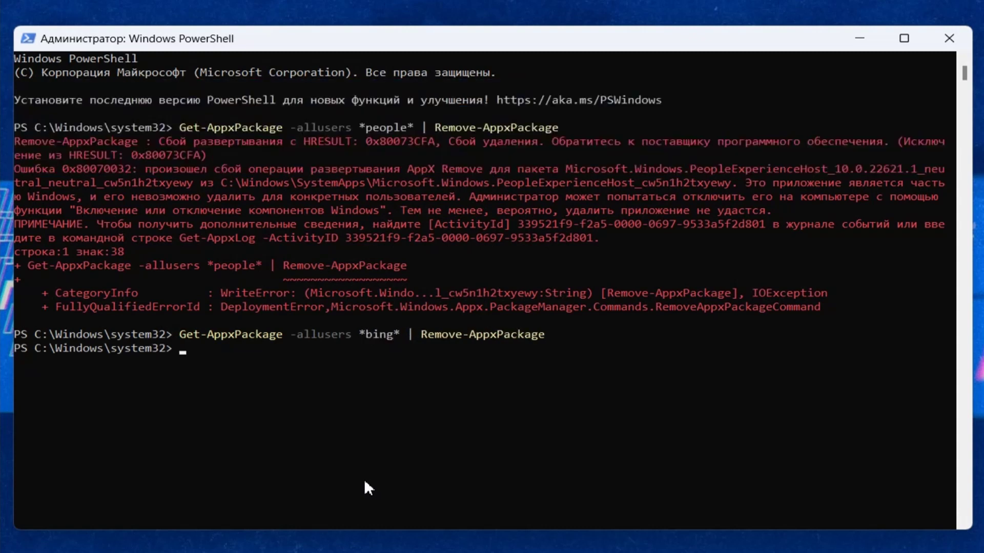
Edit the removal command's filter from *bing* to *windowsphone* to target Windows Phone packages
key(Up)
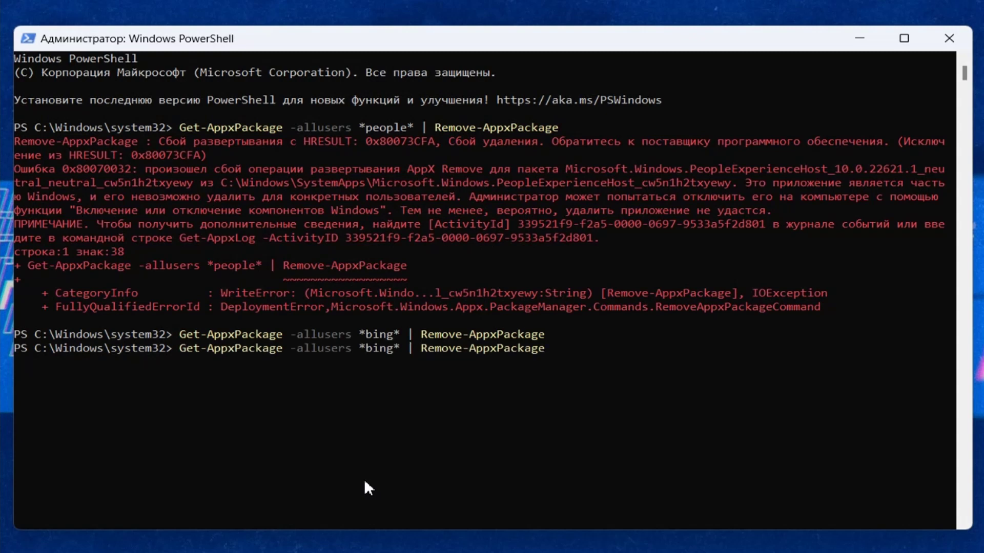
key(Left)
key(Left)
key(Left)
key(Left)
key(Left)
key(Left)
key(Left)
key(Left)
key(Left)
key(Left)
key(Left)
key(Left)
key(BackSpace)
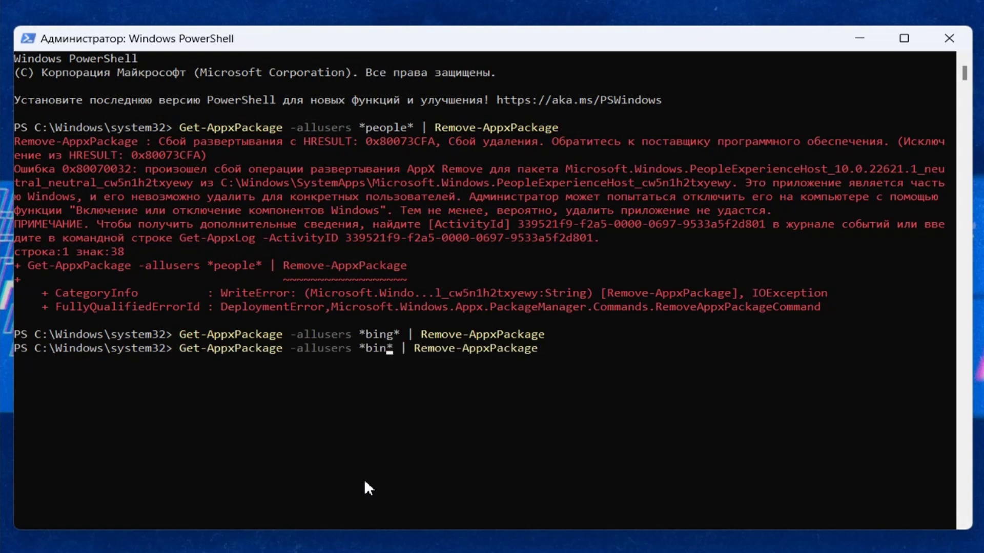
key(BackSpace)
key(BackSpace)
key(BackSpace)
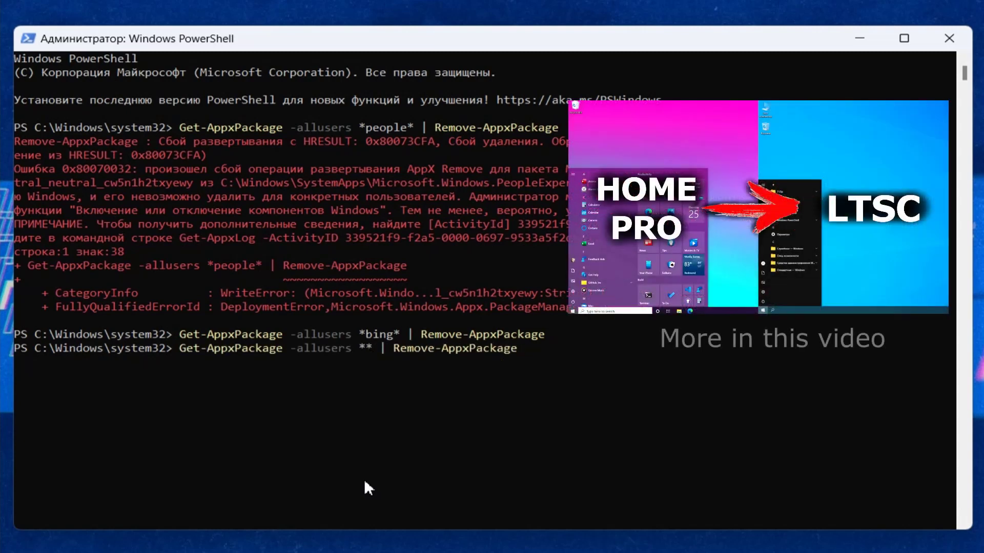
text(windows)
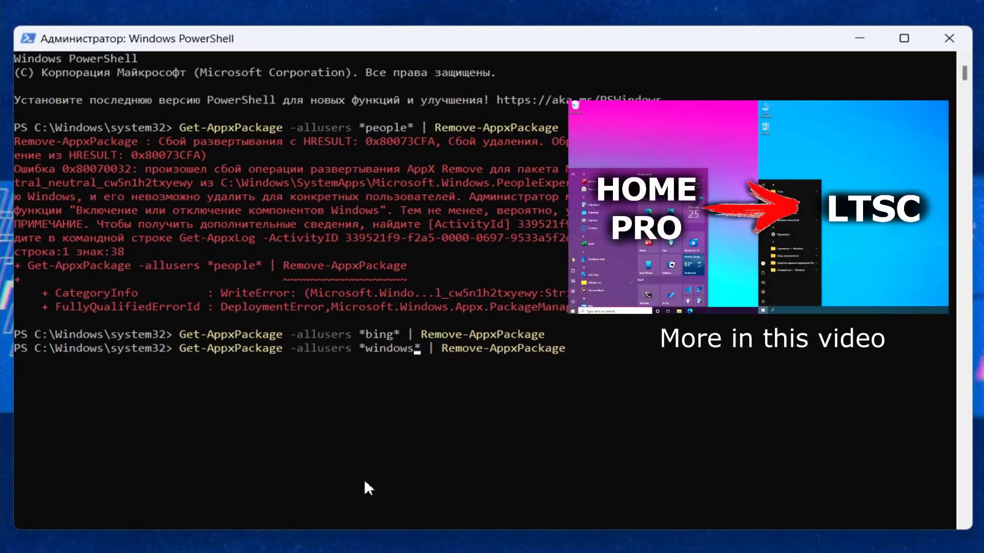
text(phone)
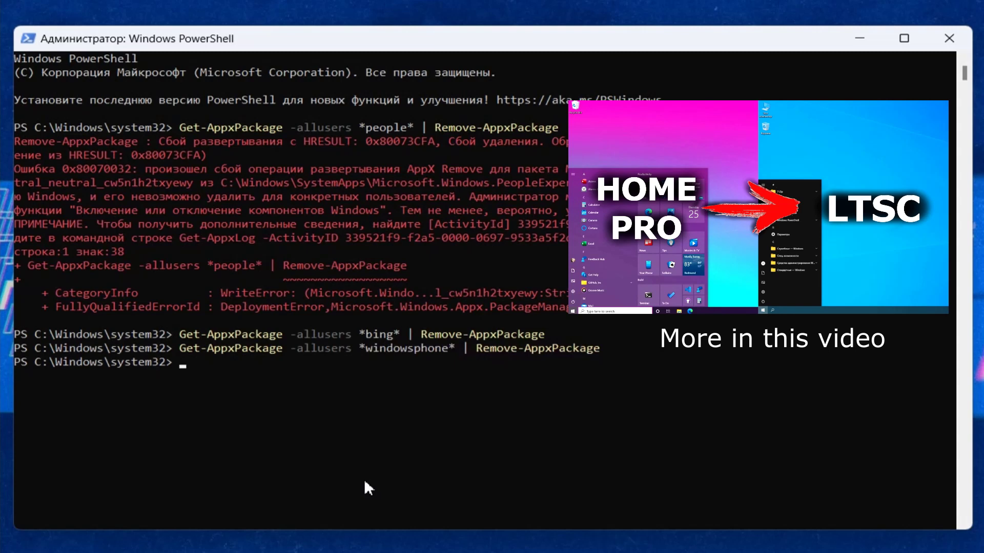
key(Up)
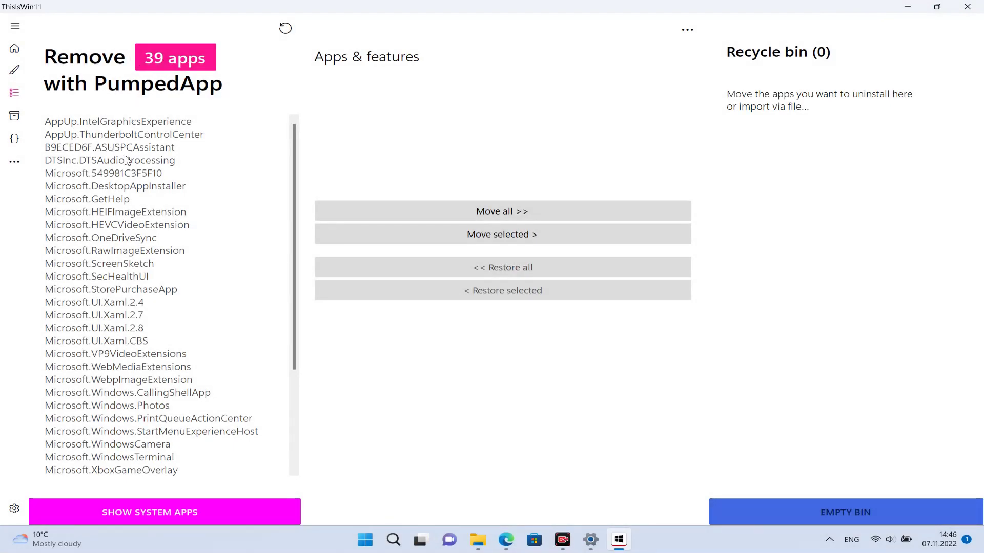
Queue GetHelp, image/video extensions, OneDriveSync and RawImageExtension for removal, and include system apps
click(113, 199)
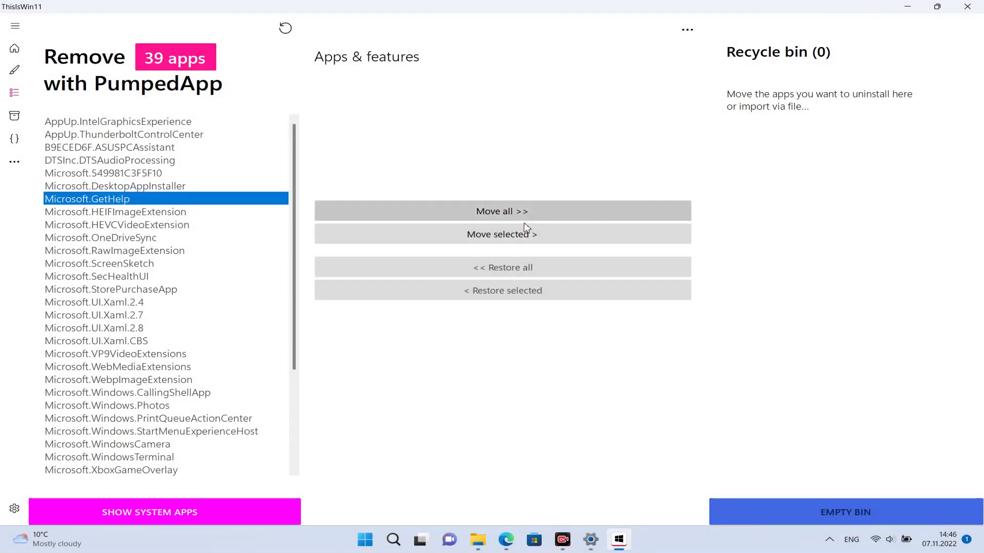
click(472, 234)
click(492, 234)
click(469, 236)
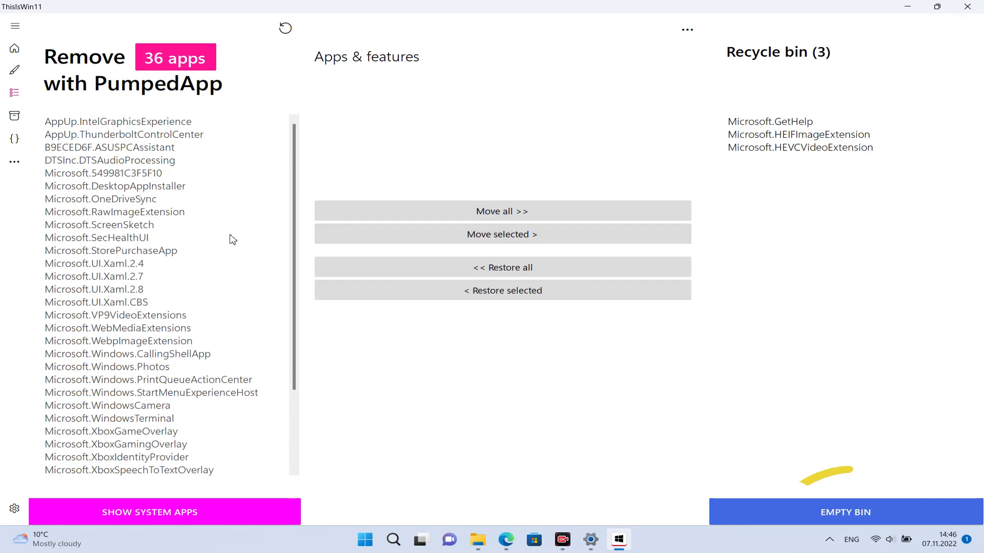
click(328, 235)
click(317, 234)
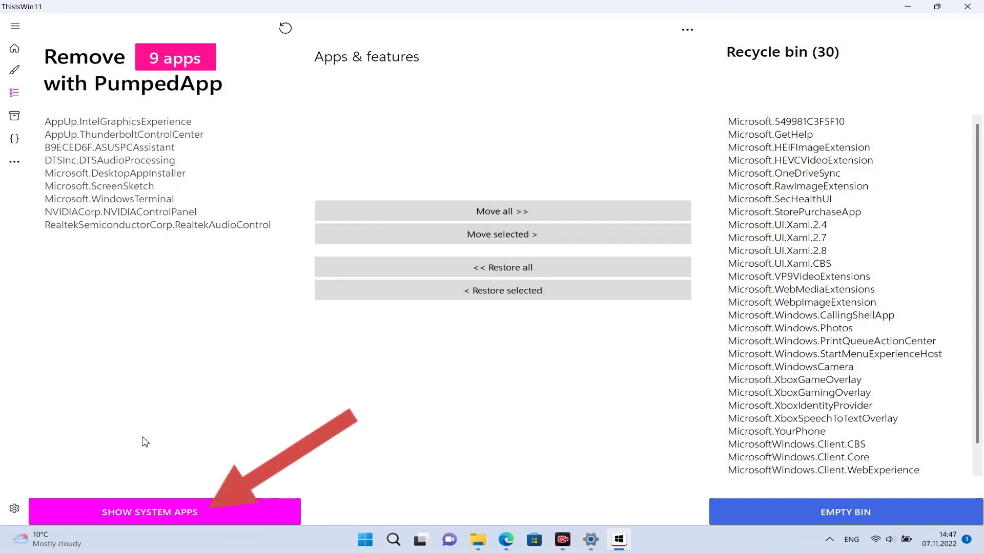
click(148, 512)
click(602, 341)
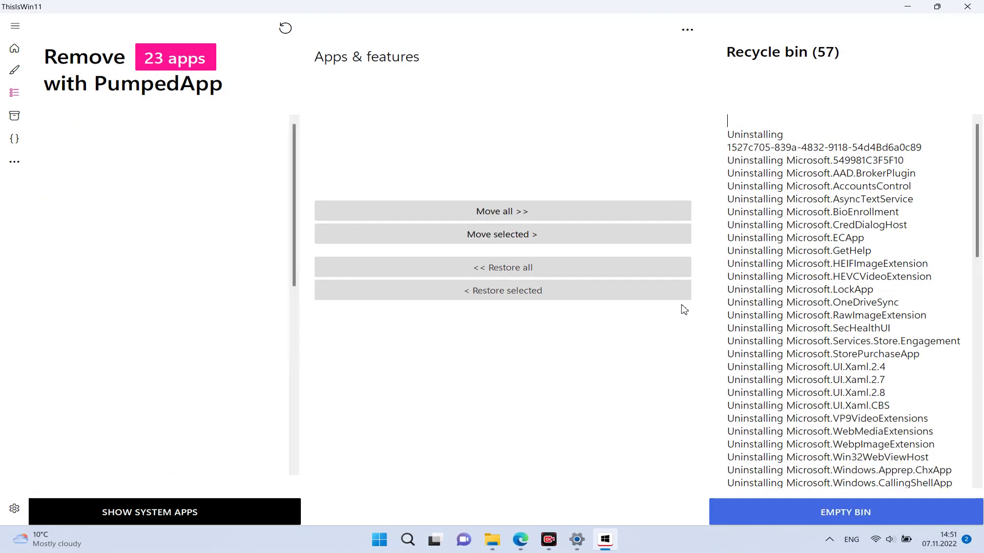
Show the recommended apps install page with the Gaming and Social Media categories expanded
click(23, 115)
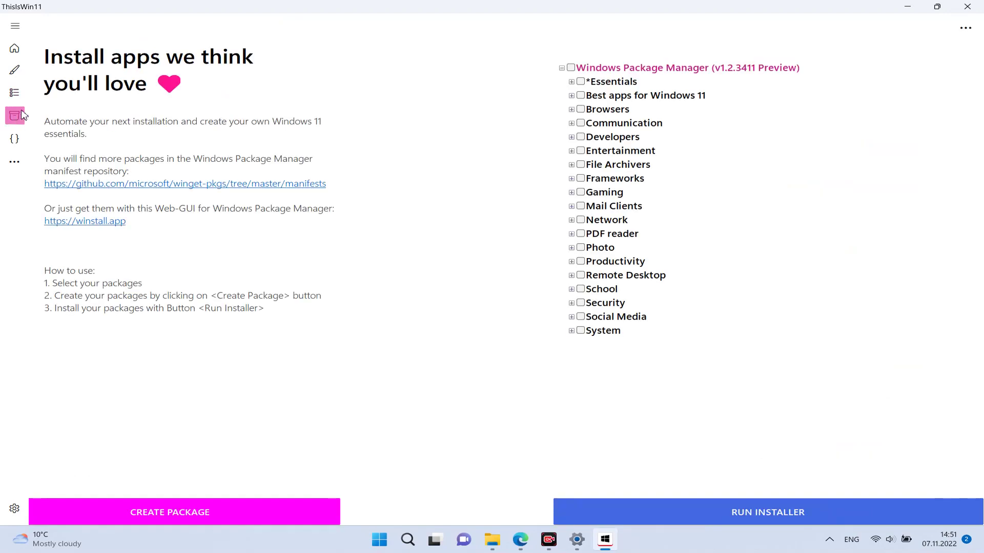
click(571, 193)
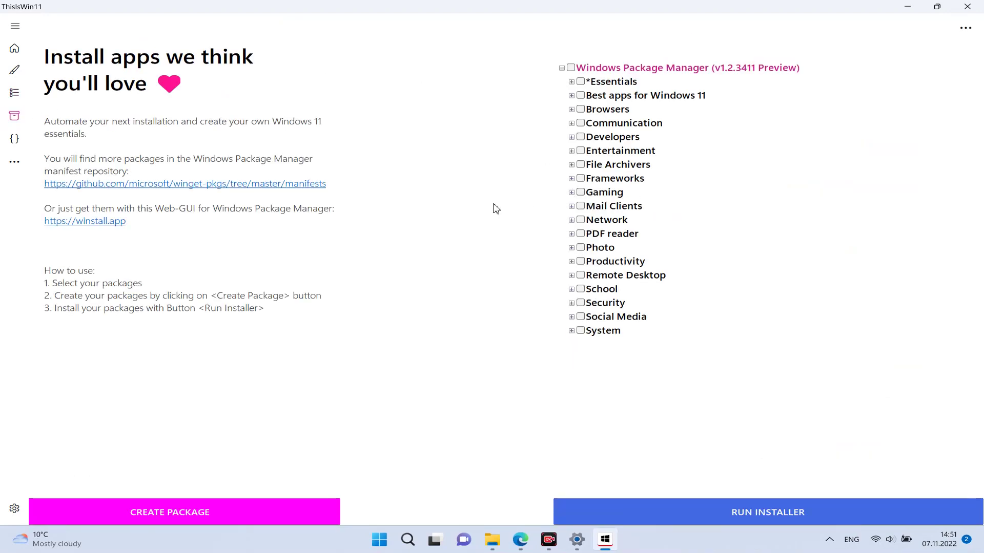
click(571, 317)
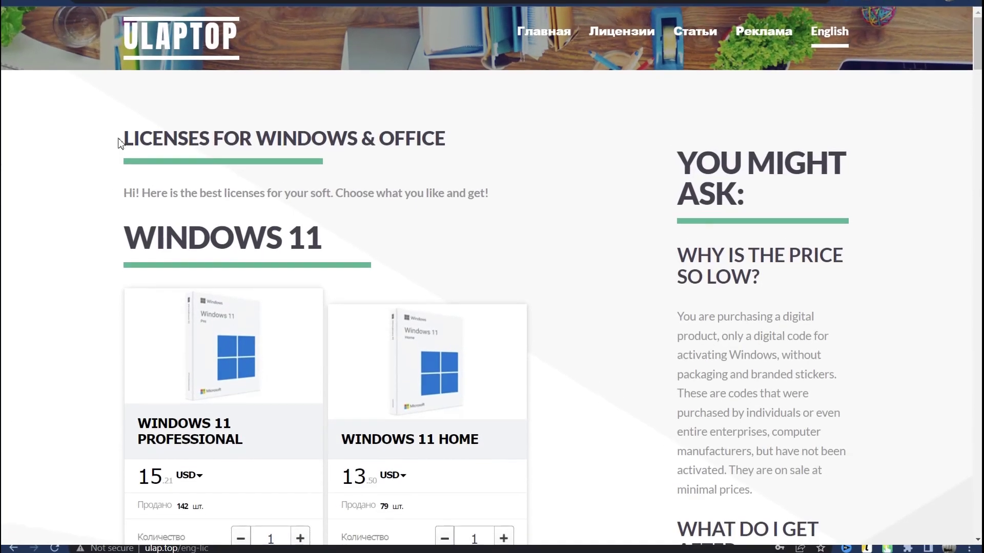
Scroll the ulap.top licences page past the Windows 10 Home offers down to the Windows 7 keys
drag(122, 145, 460, 163)
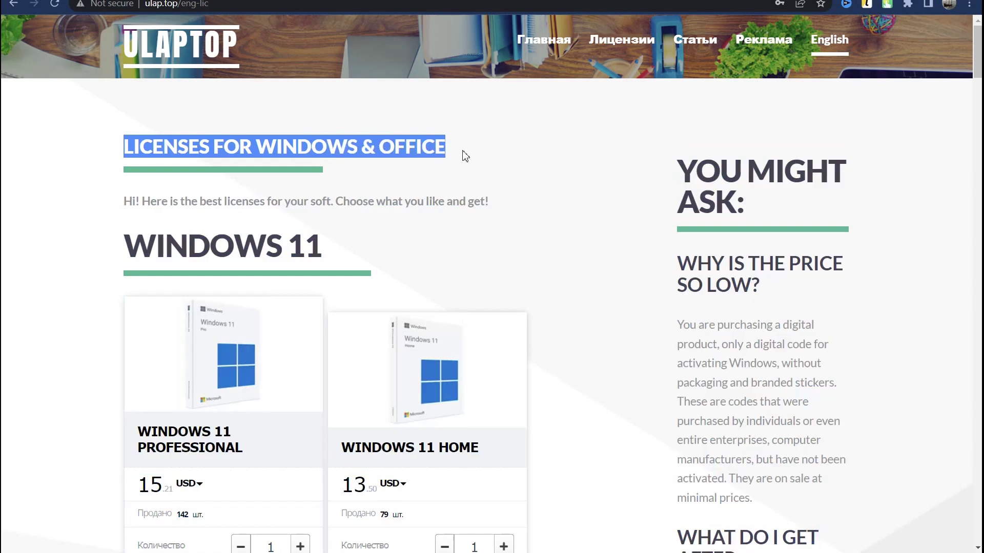
click(478, 151)
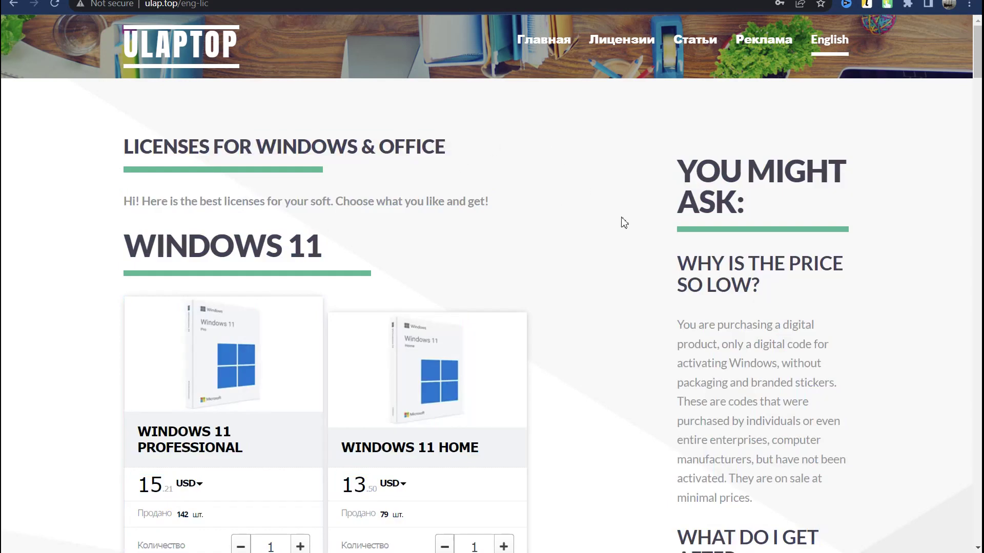
scroll(624, 222, down, 3)
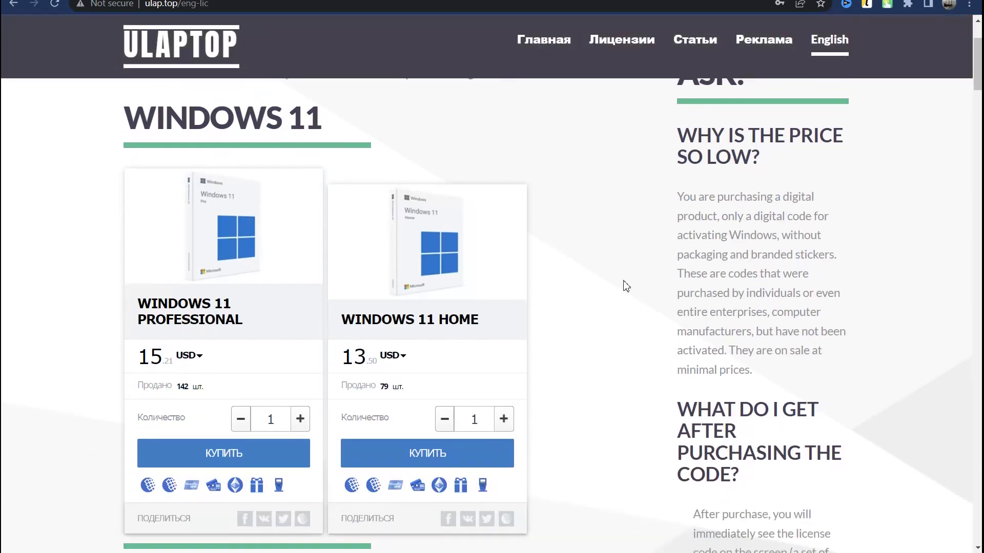
scroll(620, 298, down, 8)
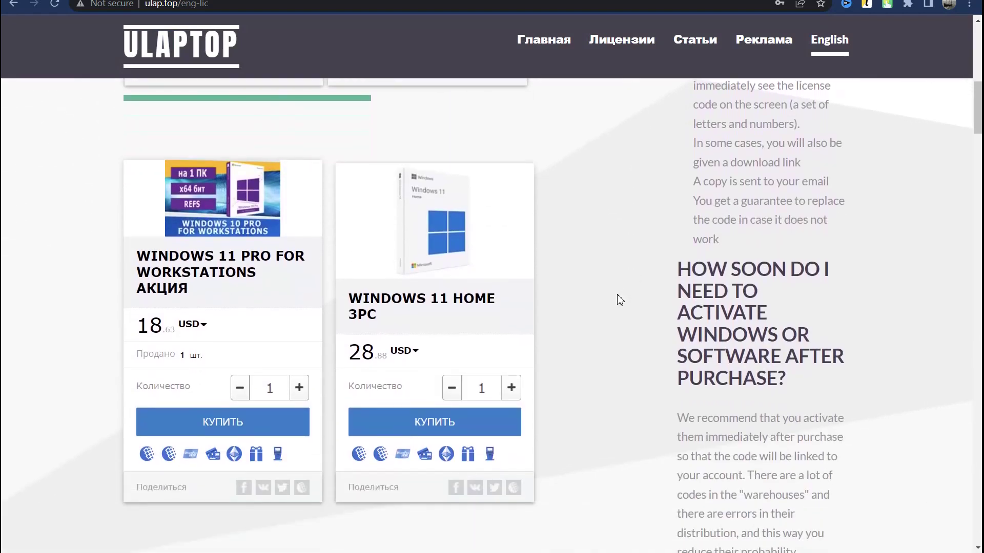
scroll(620, 300, down, 12)
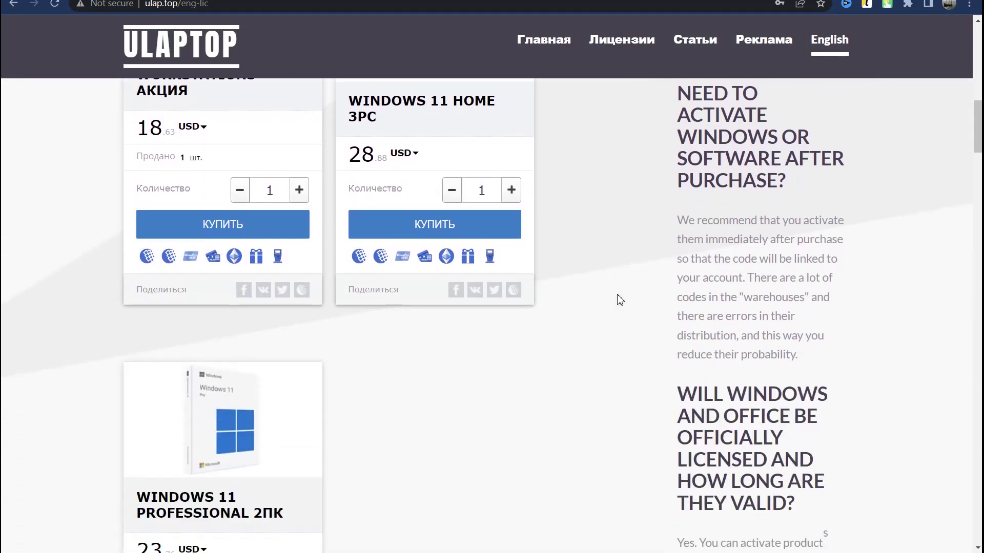
scroll(620, 300, down, 3)
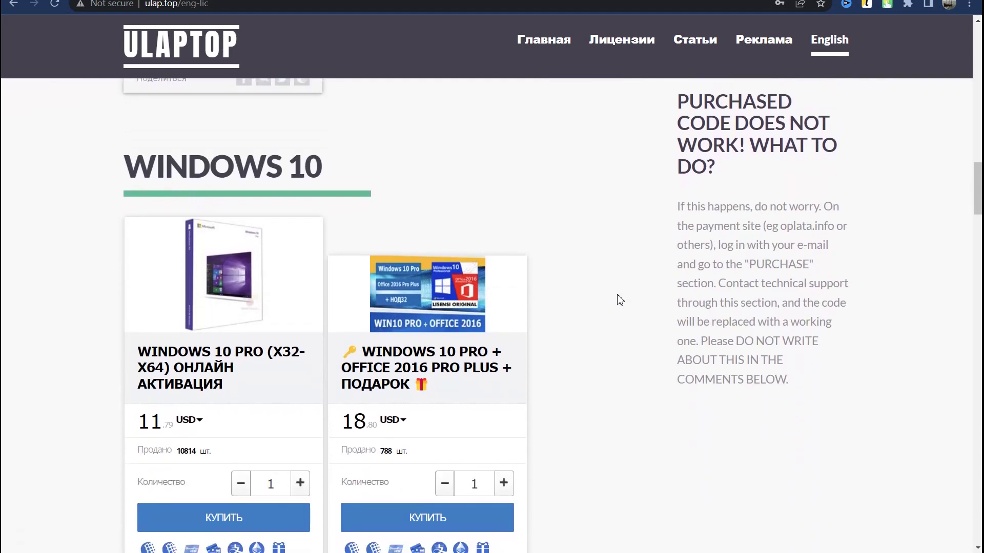
scroll(619, 301, down, 8)
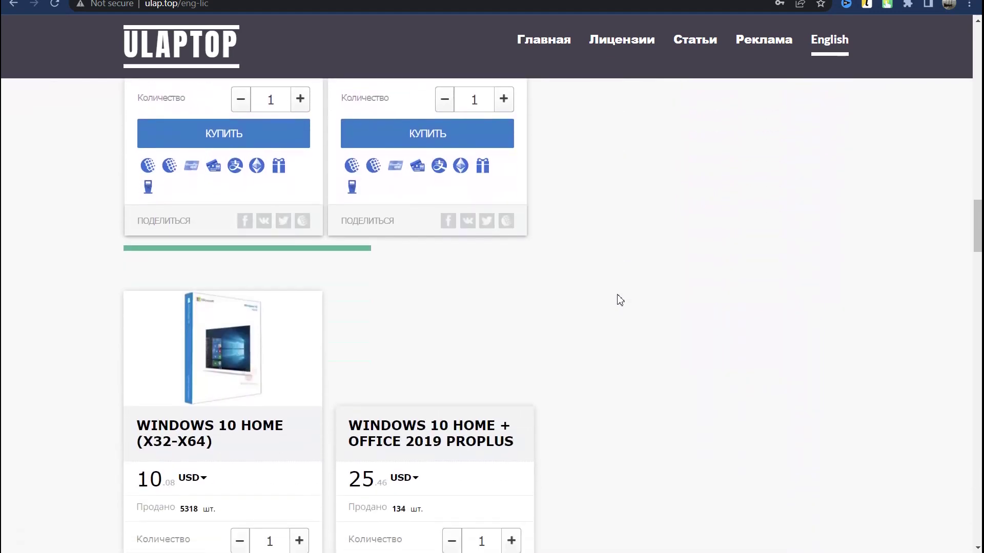
scroll(620, 300, down, 4)
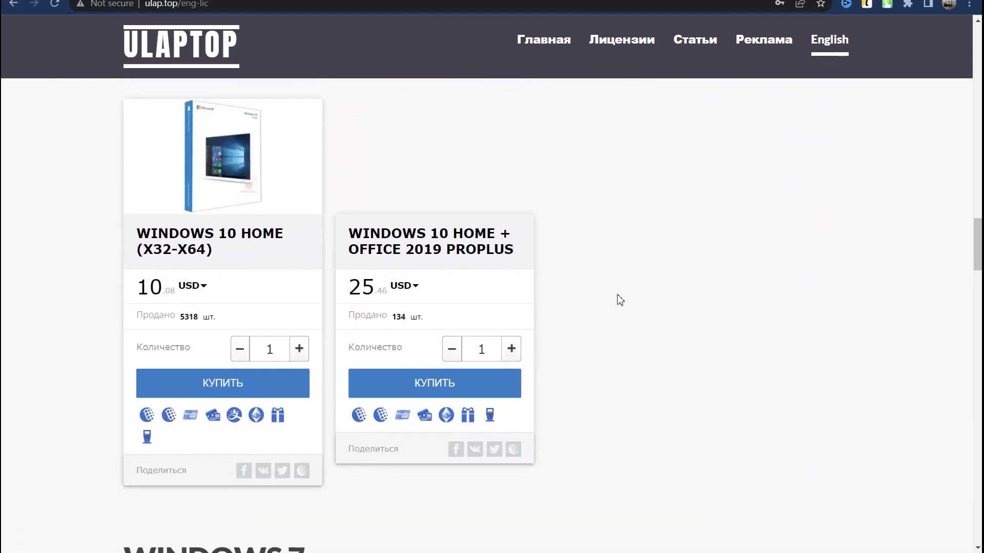
scroll(620, 300, down, 8)
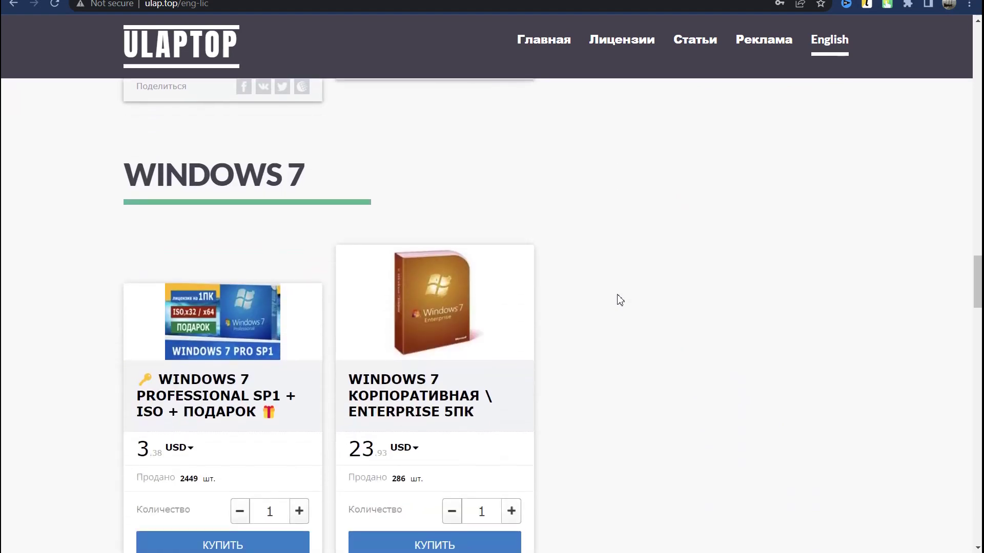
scroll(620, 300, down, 8)
scroll(620, 300, down, 4)
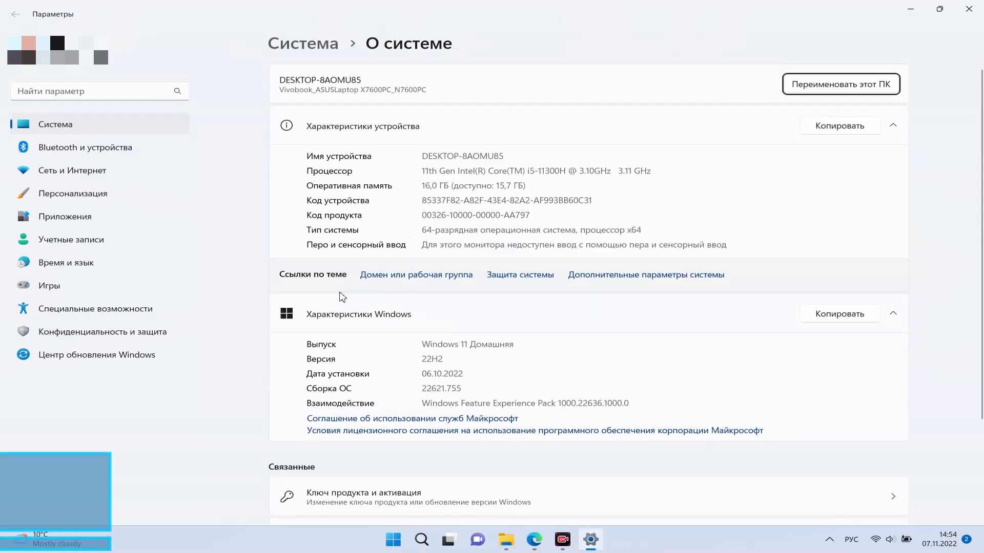
Apply 'Adjust for best performance' in System Properties' Performance Options to disable all visual effects
scroll(349, 307, down, 3)
scroll(563, 328, up, 3)
click(670, 283)
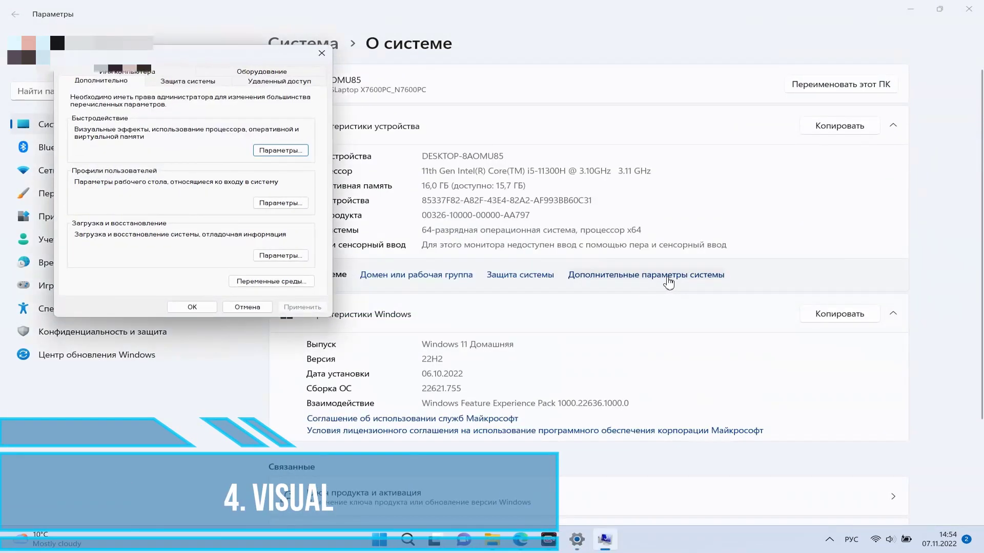
drag(214, 59, 474, 147)
click(909, 9)
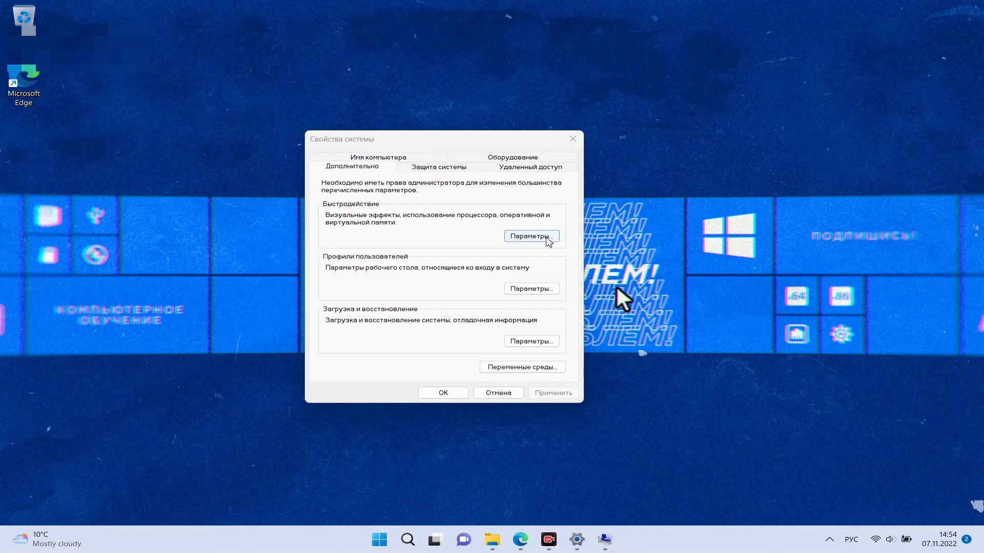
click(532, 237)
drag(467, 156, 462, 99)
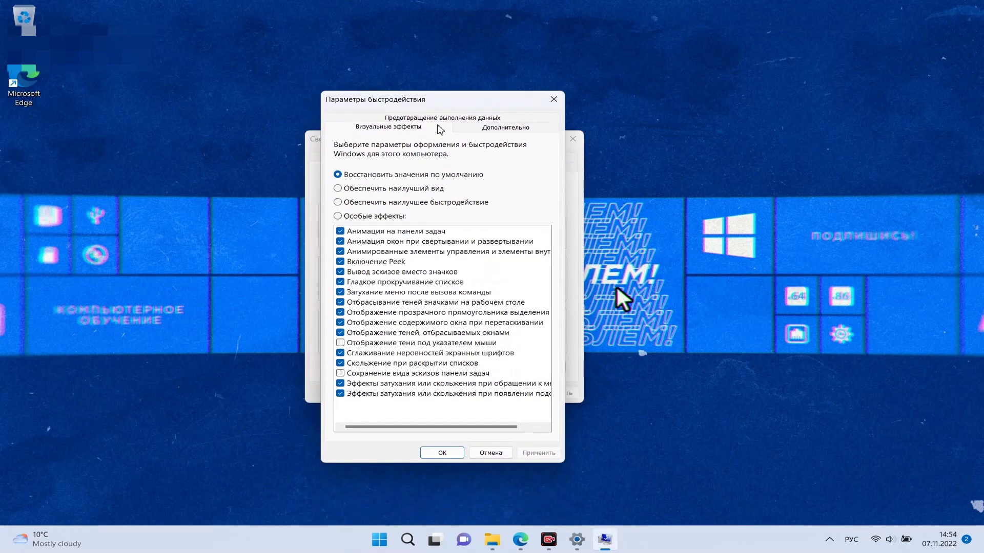
click(386, 204)
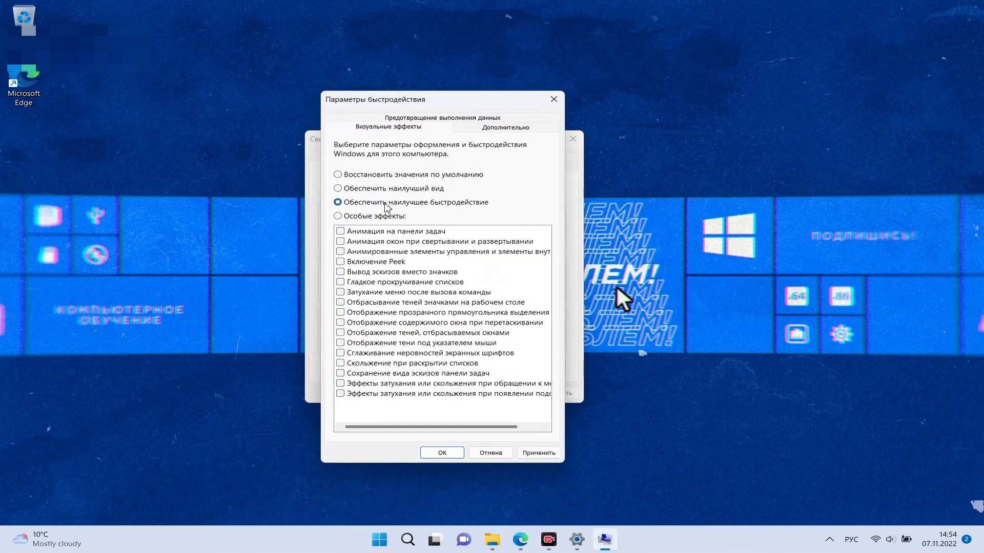
click(538, 453)
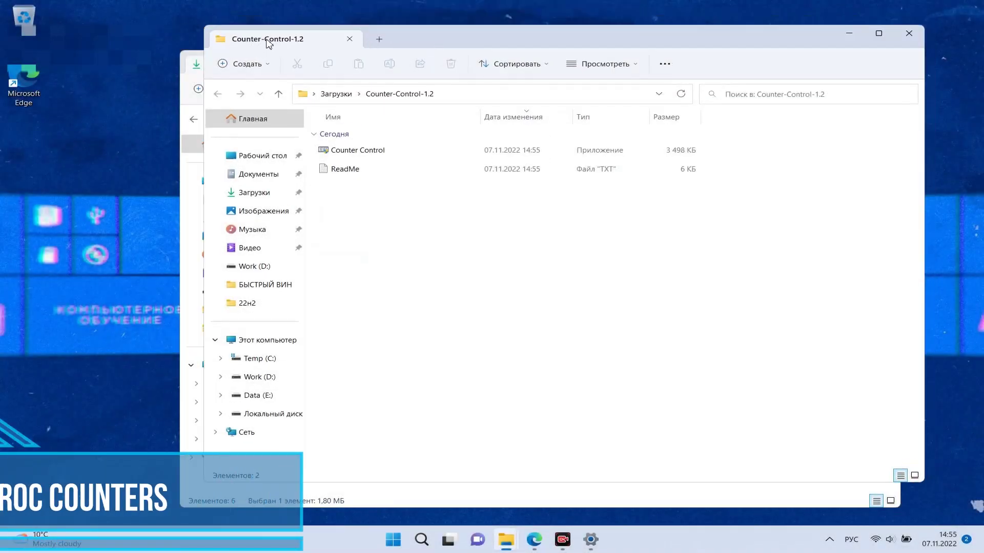
Run Counter Control.exe, reset the fixed processor counters to Normal, and close it
double_click(366, 153)
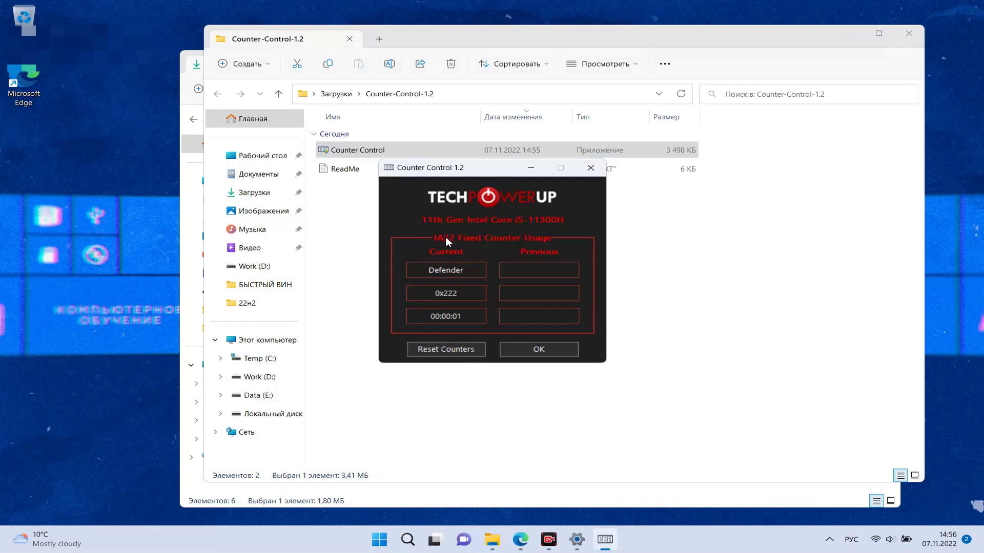
click(451, 348)
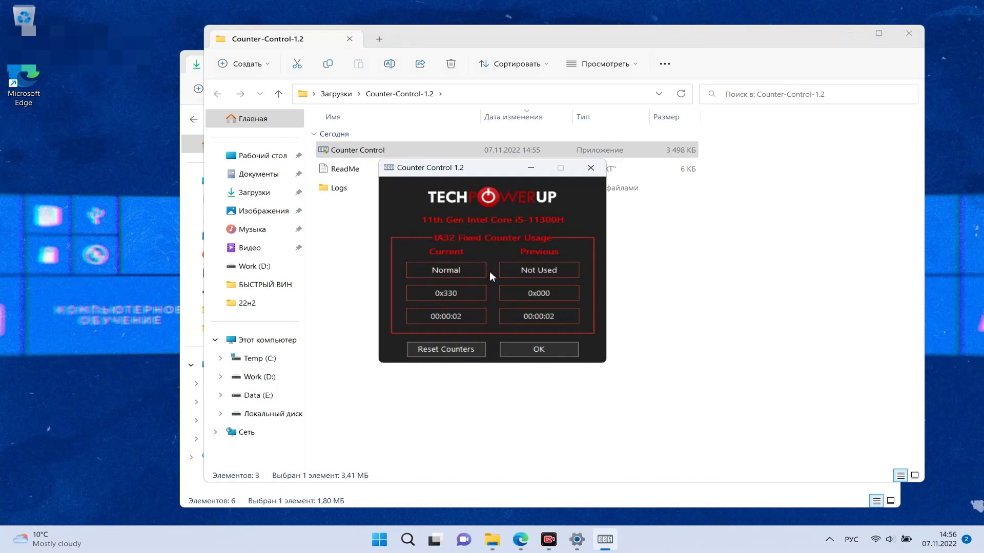
click(539, 350)
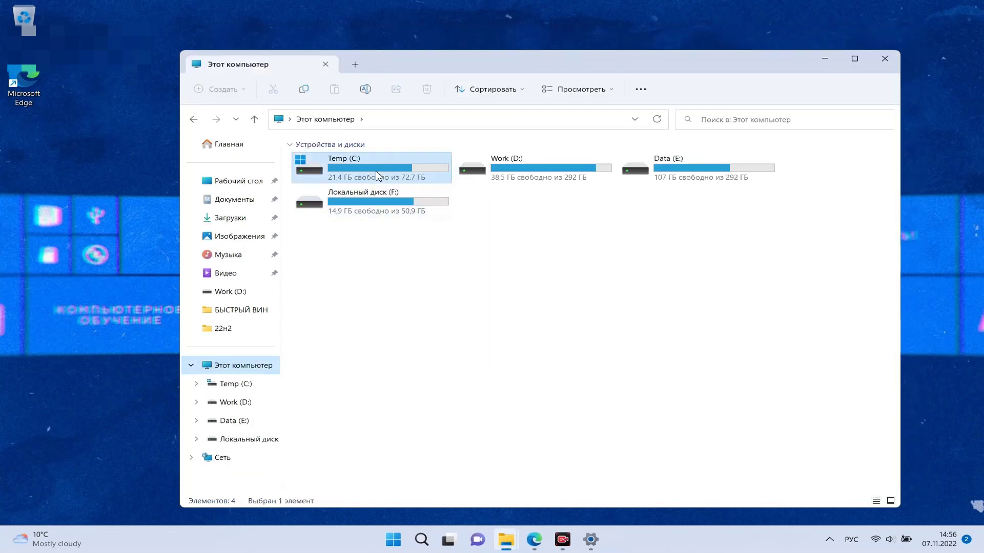
Disable content indexing on the Temp (C:) drive and apply it to all files
right_click(380, 173)
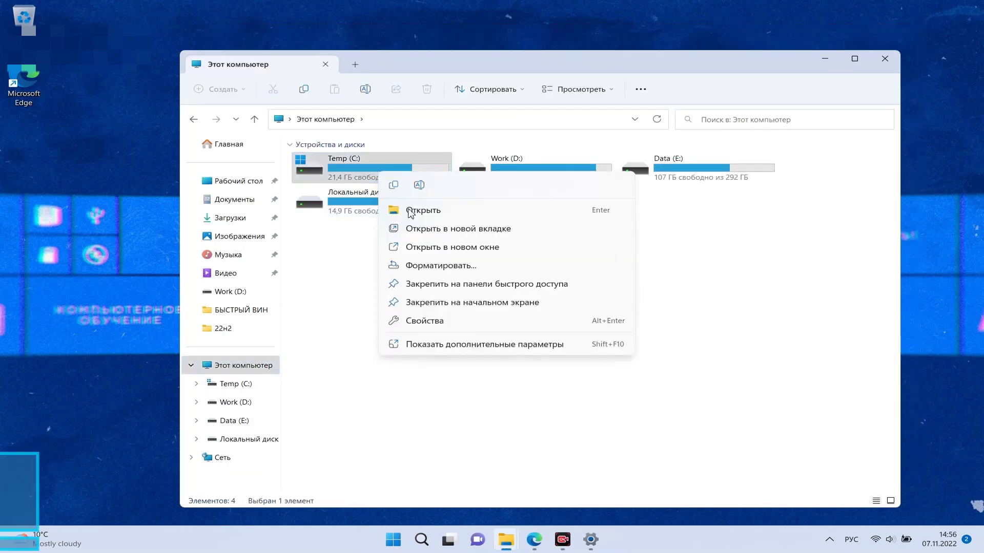
click(450, 321)
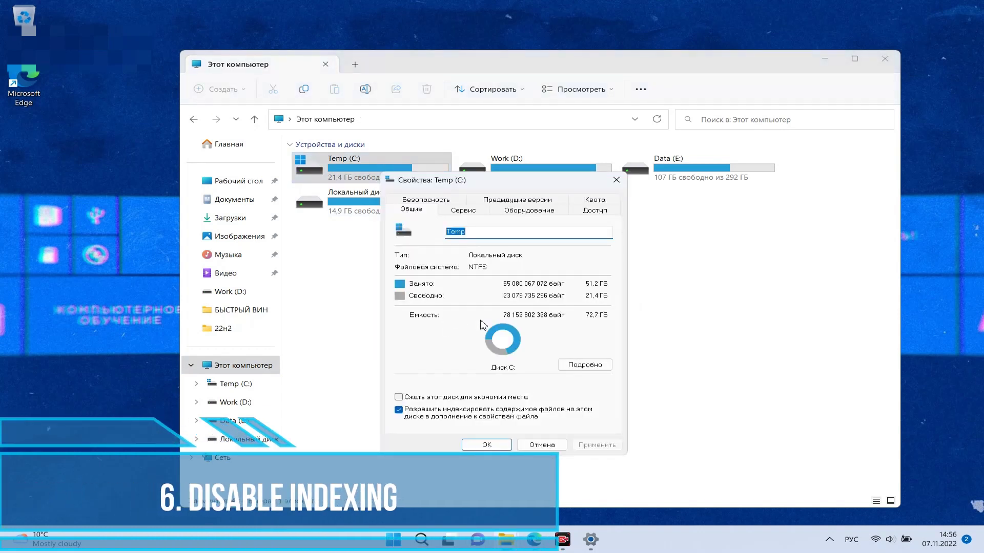
click(578, 410)
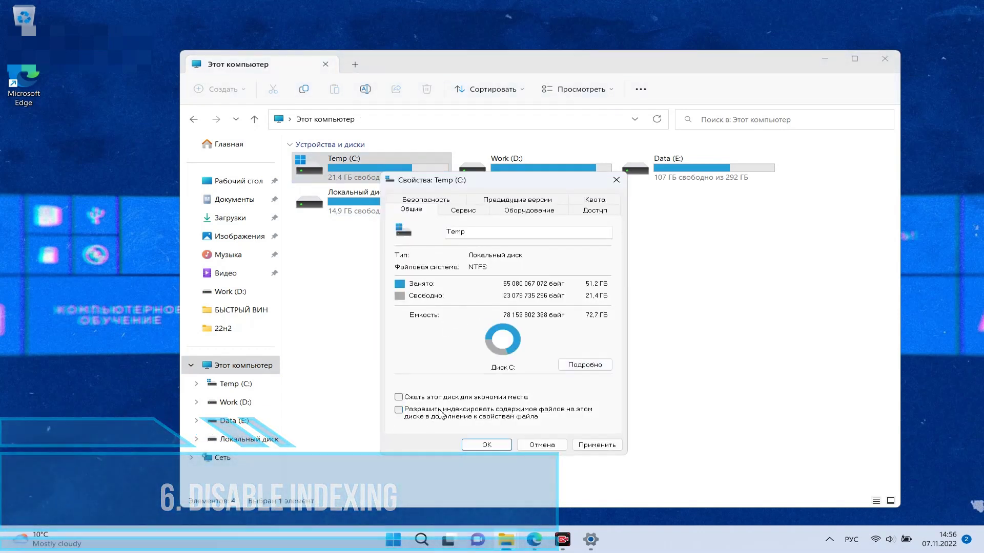
click(583, 445)
key(Return)
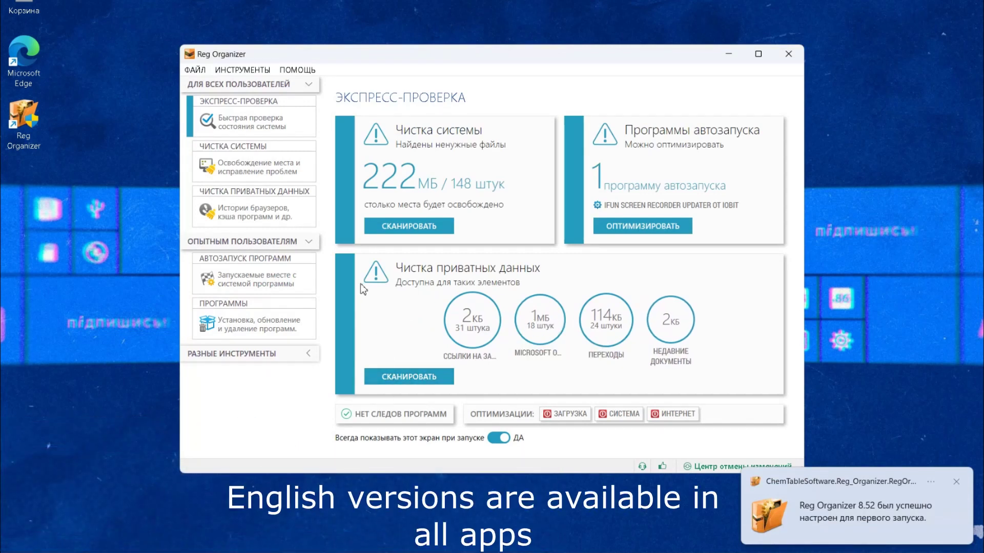
Enable the ЗАГРУЗКА startup tweaks and cancel iFun Screen Recorder Updater's delayed autorun start
click(571, 414)
click(465, 254)
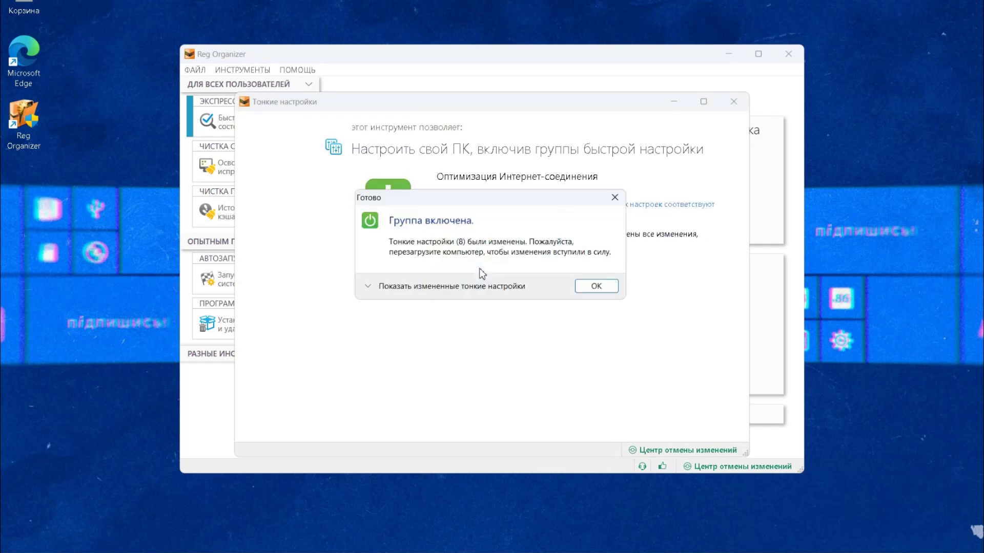
click(596, 287)
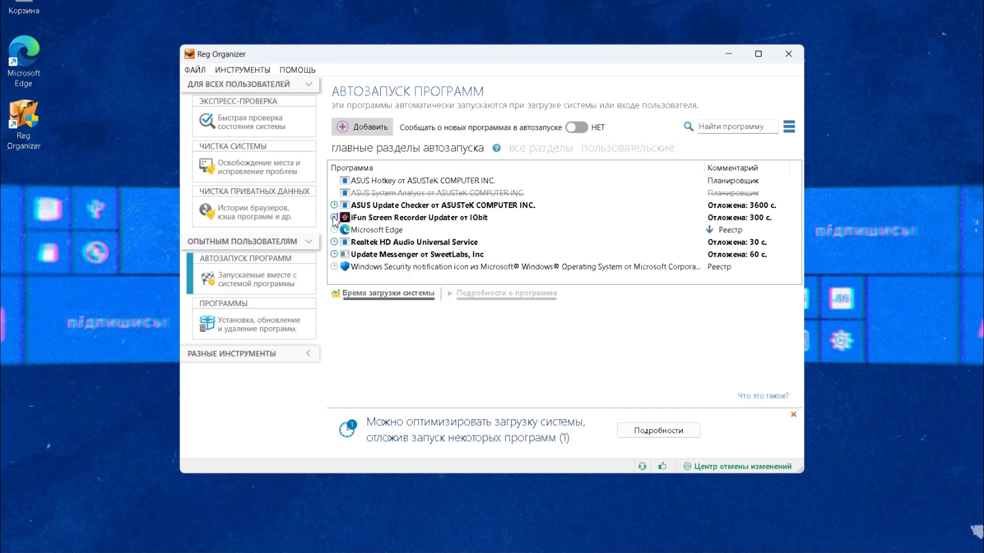
click(369, 220)
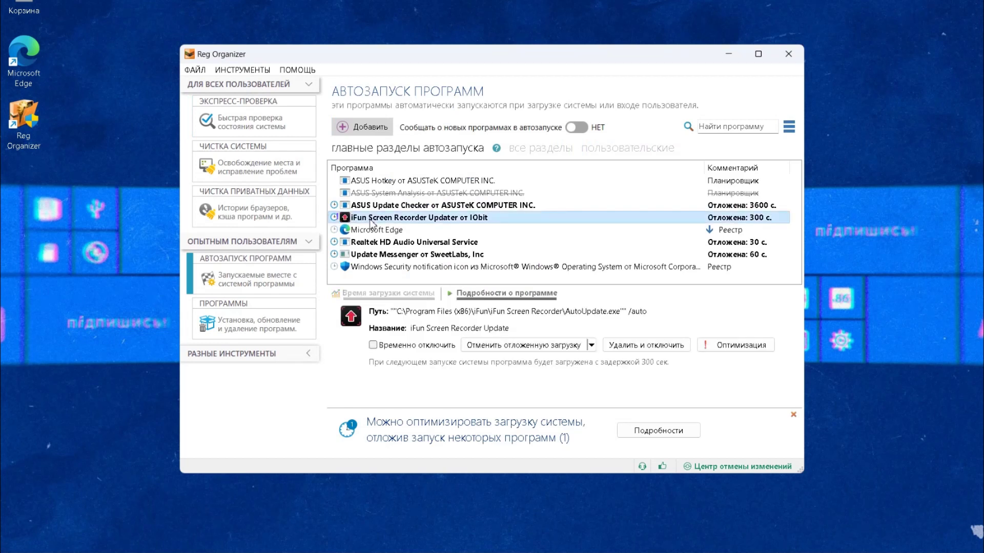
click(559, 349)
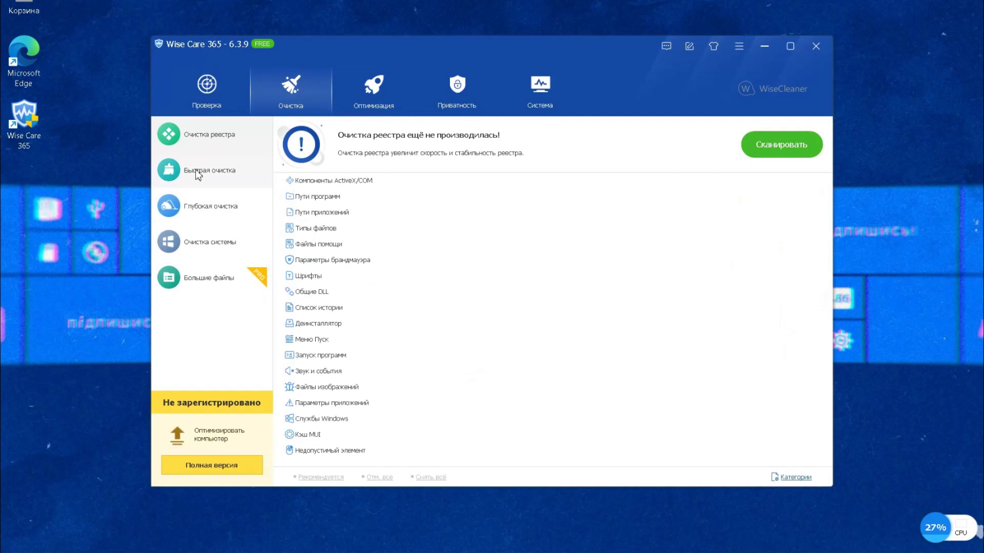
Run Wise Care 365's registry scan (Сканировать) and clean the errors found (Очистка)
click(783, 148)
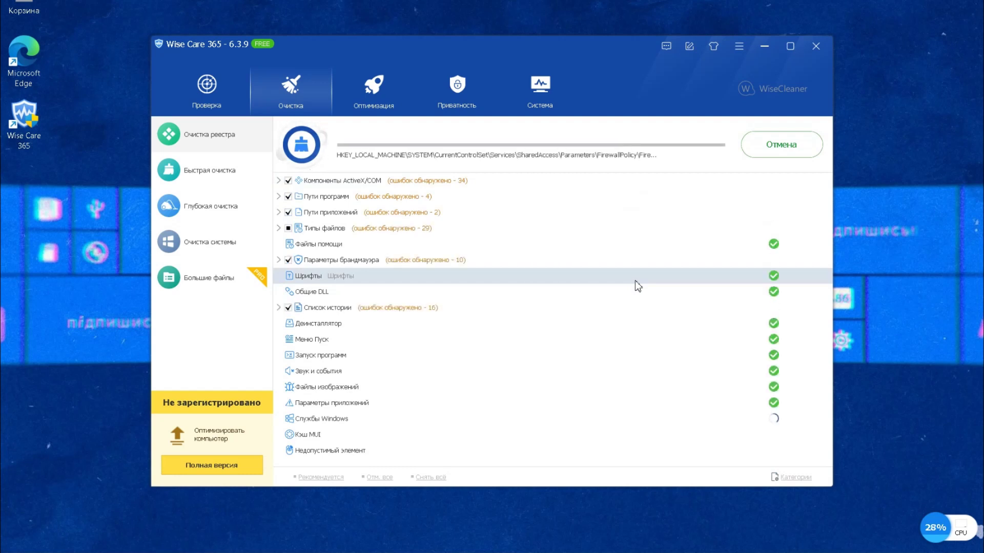
click(782, 144)
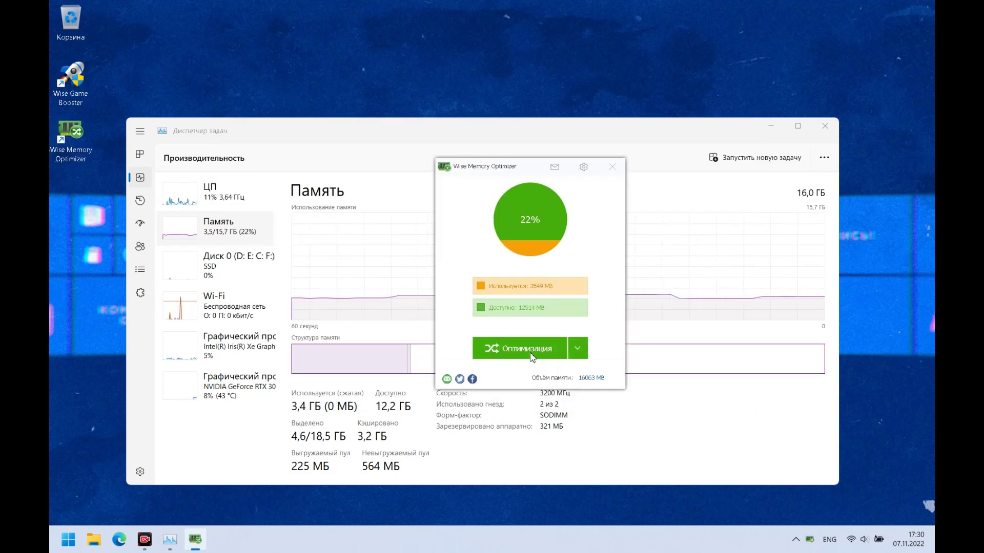
Run Optimization in Wise Memory Optimizer to free up memory
click(531, 352)
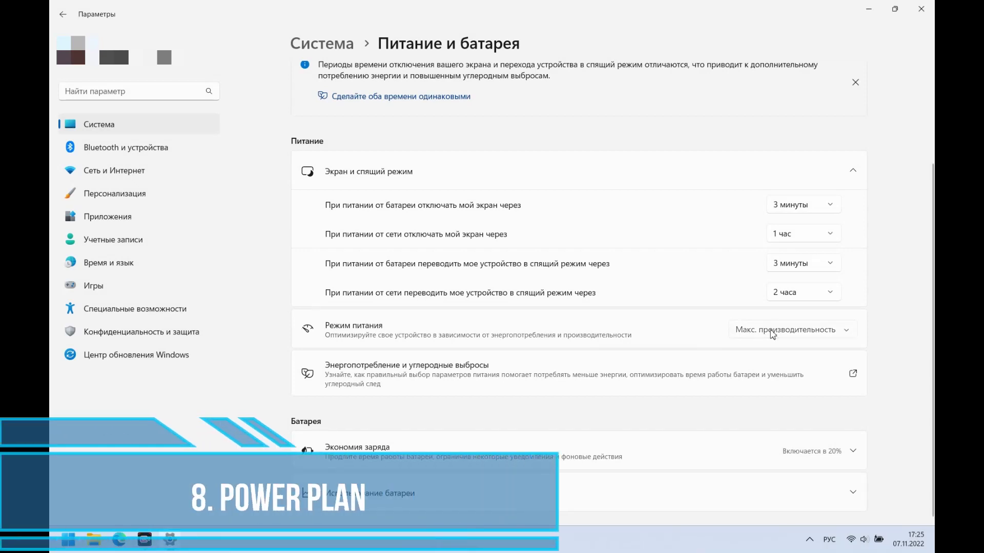
Choose 'Макс. производительность' from the Power mode dropdown in Power & battery
click(773, 333)
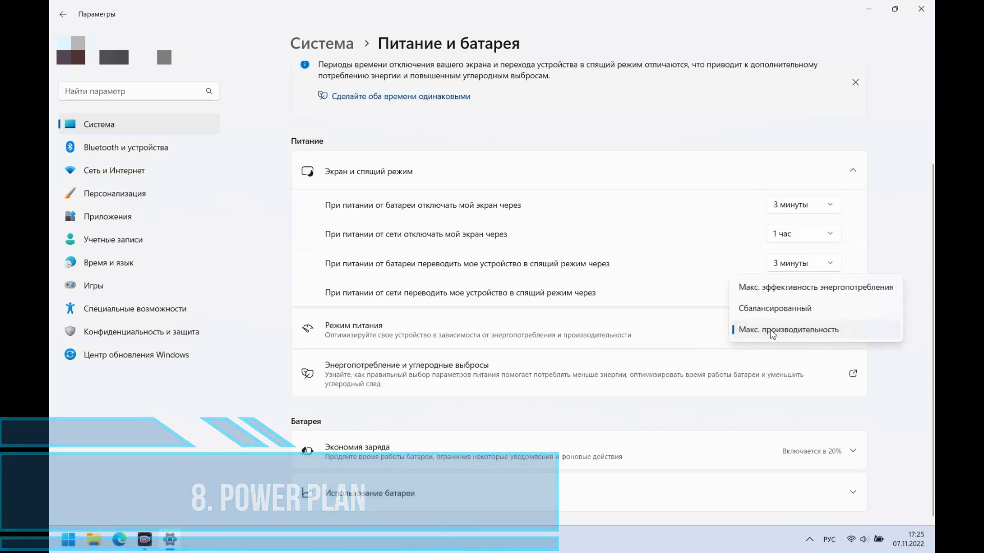
click(772, 330)
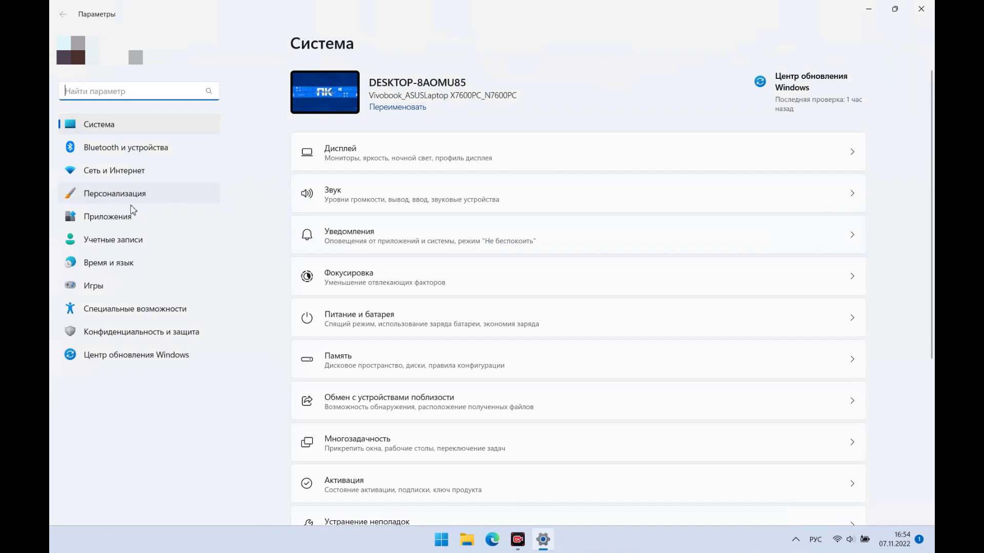
From Accounts > Your info, choose 'Sign in with a local account instead' and continue to the details form
click(117, 245)
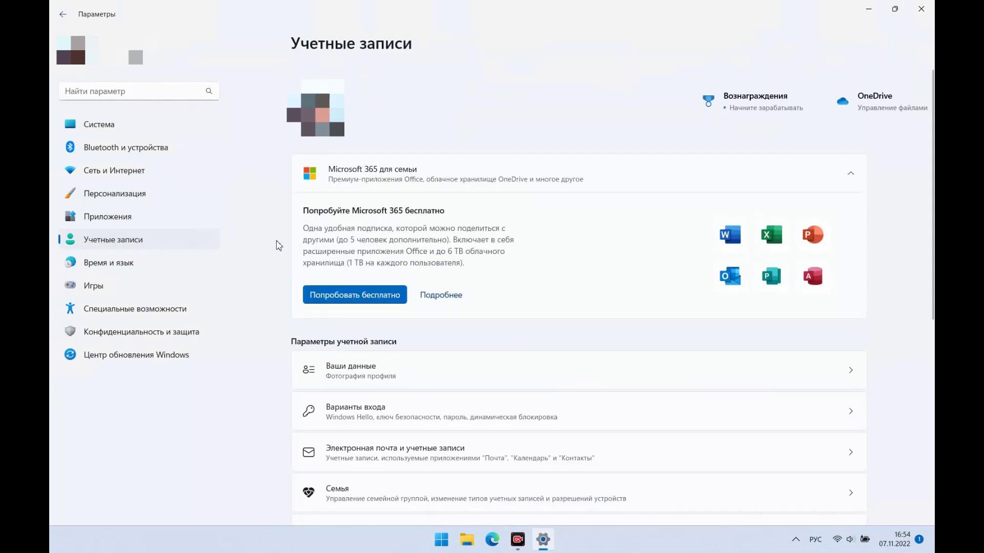
click(421, 373)
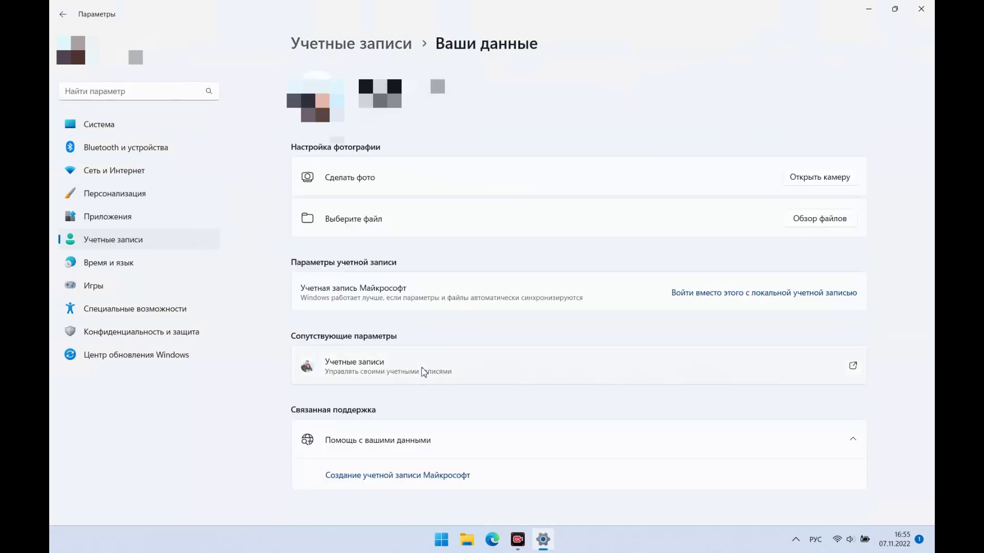
click(707, 295)
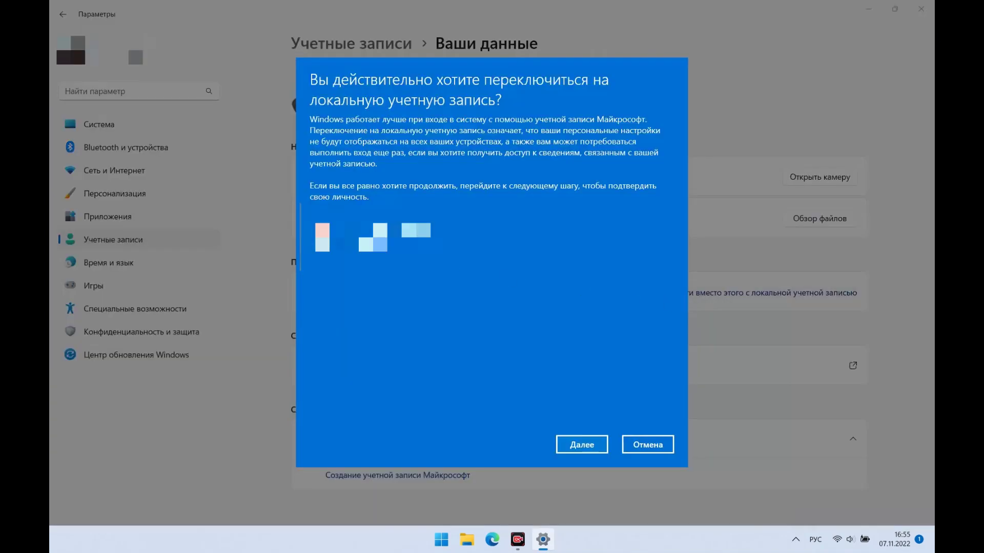
click(581, 444)
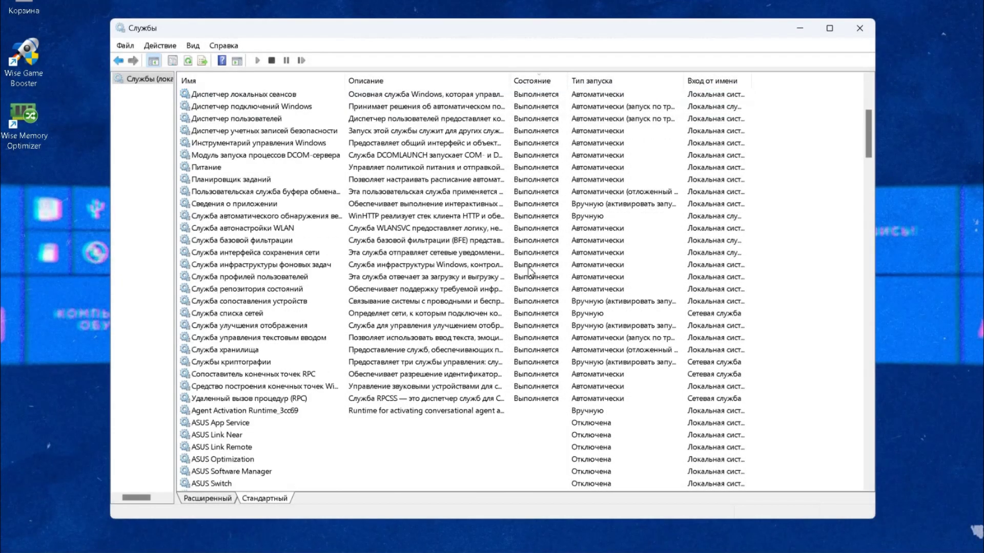
Open the Microsoft account sign-in assistant's properties, pick Disabled (Отключена), then cancel without applying
click(496, 388)
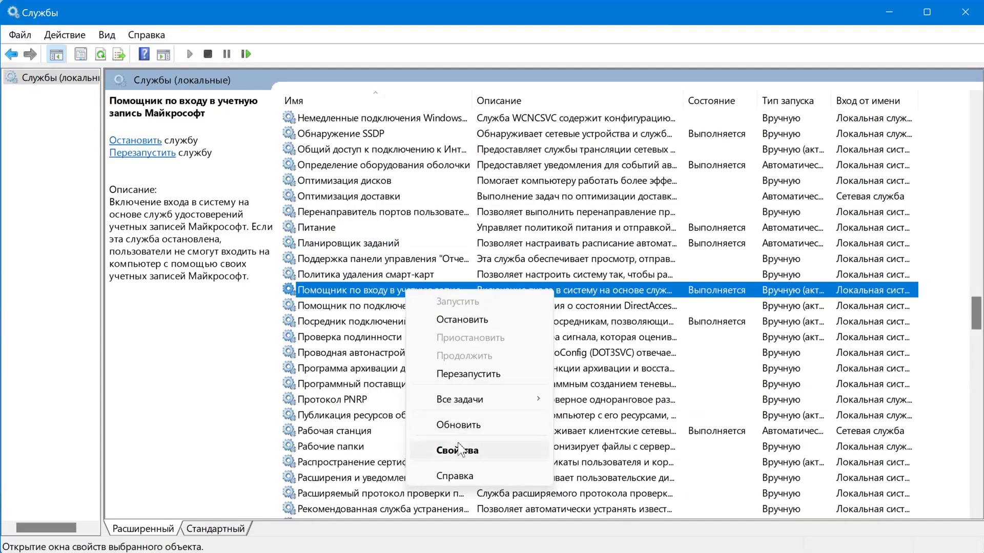
click(460, 449)
click(464, 285)
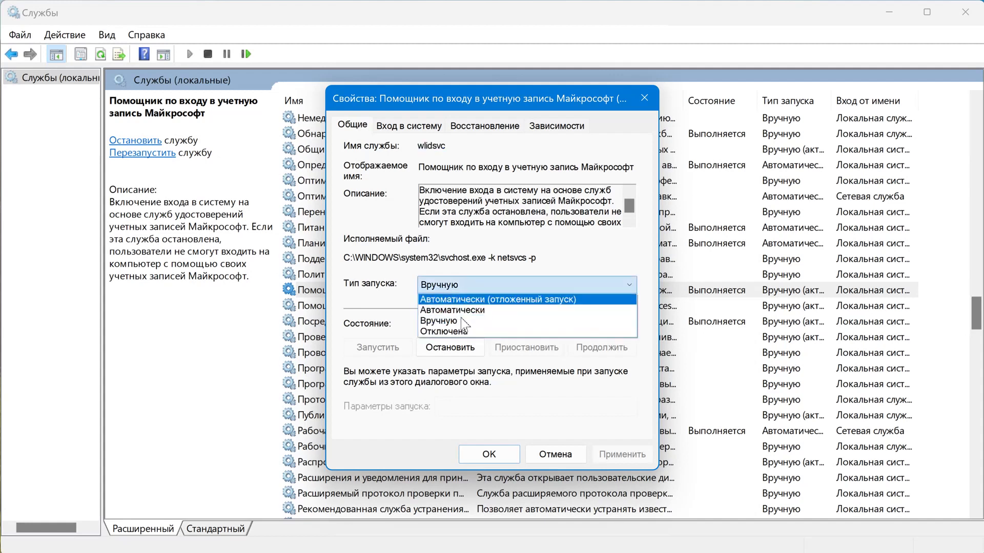
click(453, 332)
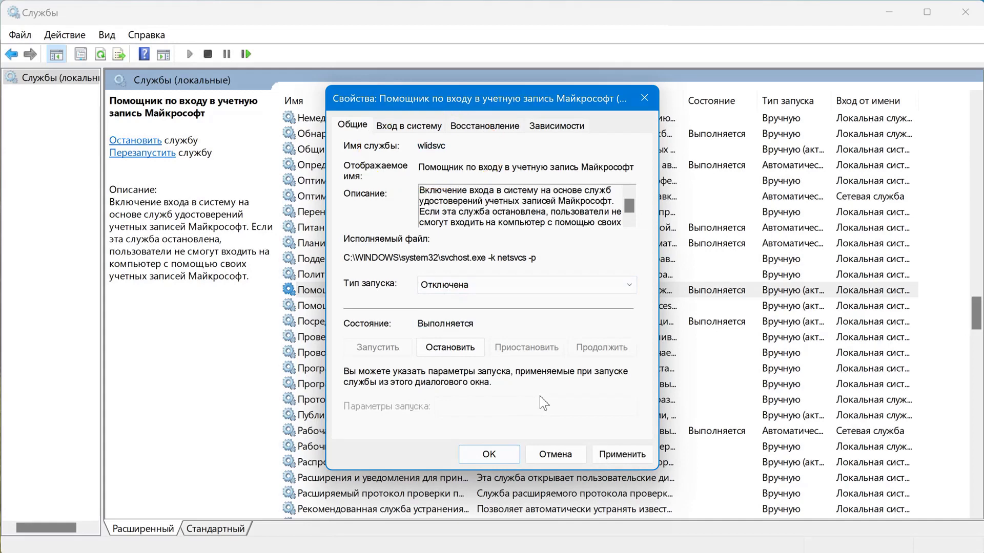
click(558, 454)
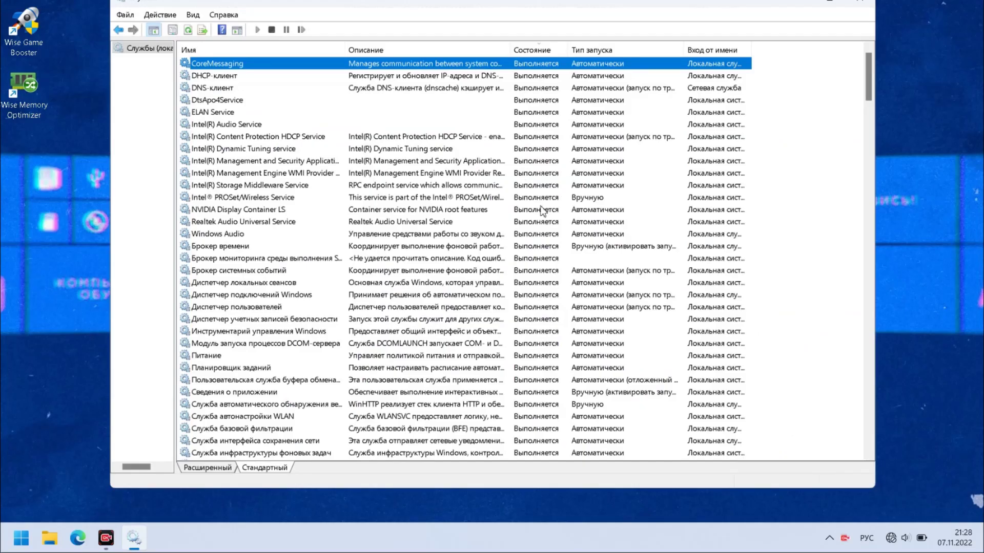
Select the Удаленный вызов процедур (RPC) service, then the CoreMessaging service
scroll(542, 211, down, 6)
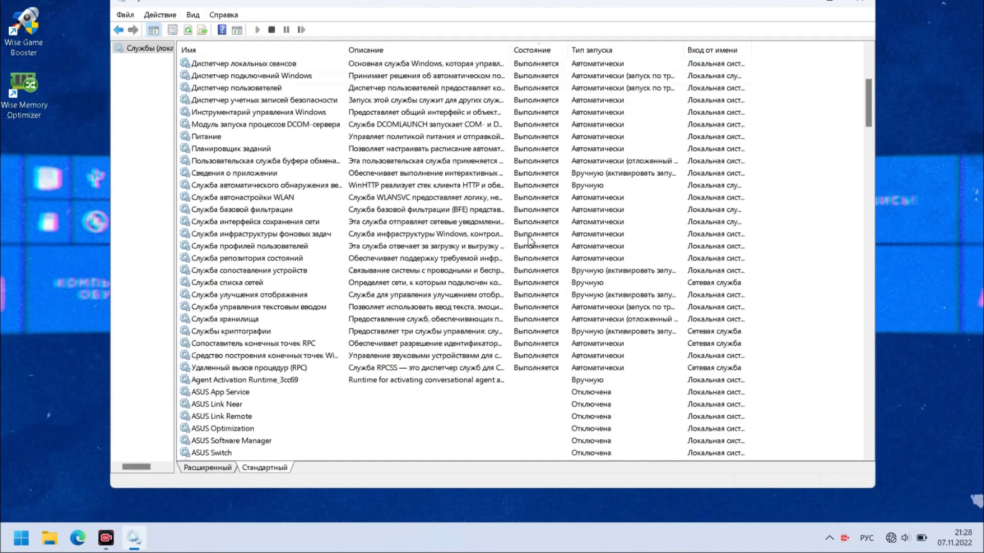
click(497, 368)
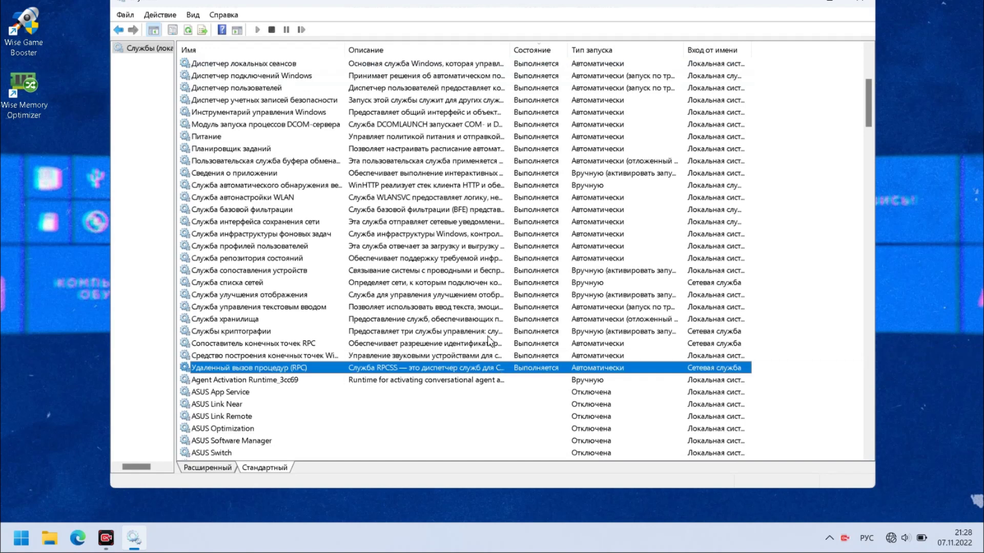
scroll(490, 340, up, 6)
click(482, 63)
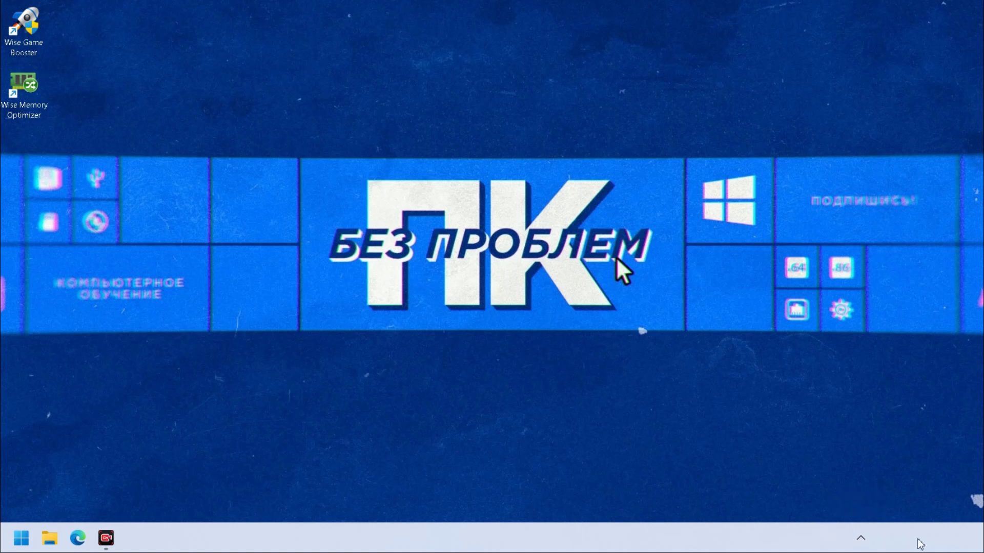
click(23, 540)
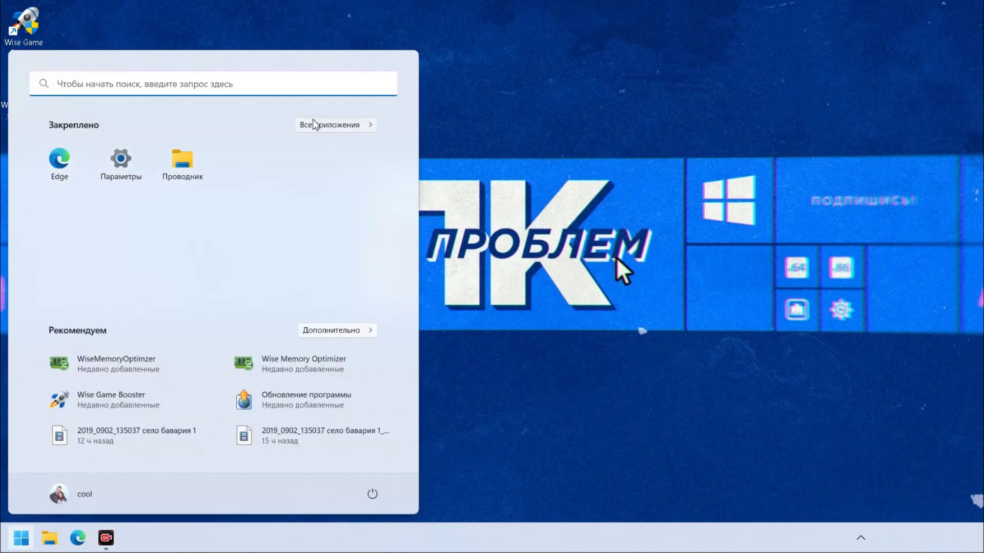
click(338, 125)
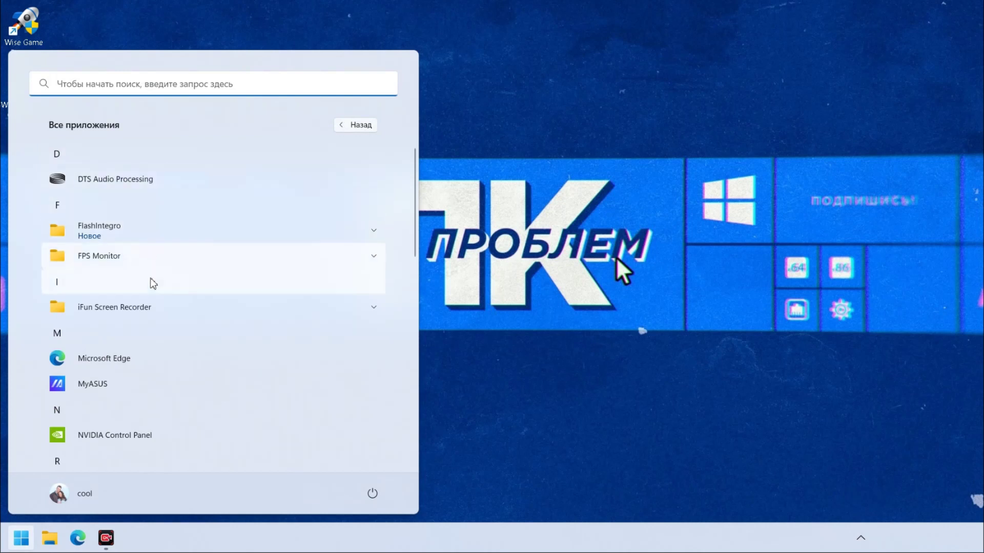
scroll(167, 384, down, 6)
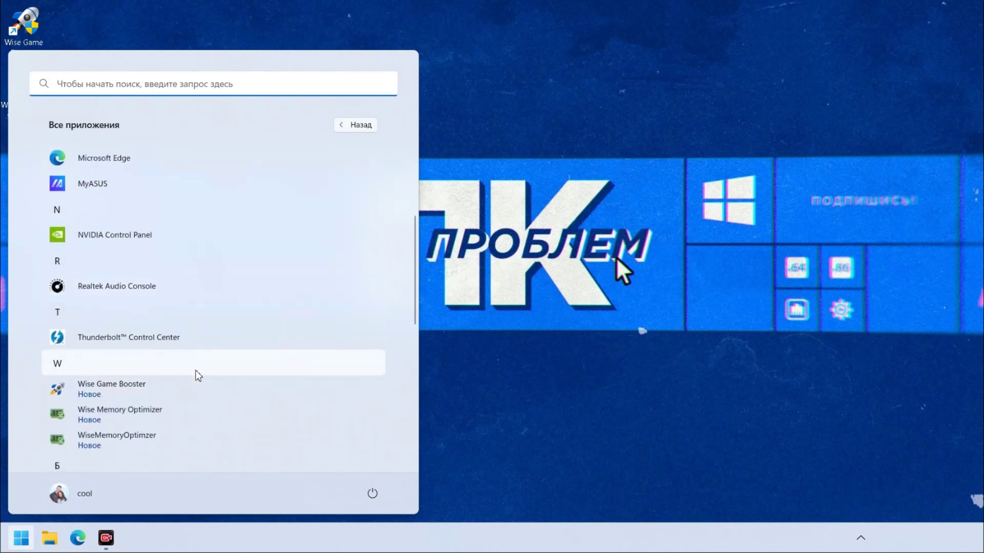
scroll(199, 376, down, 4)
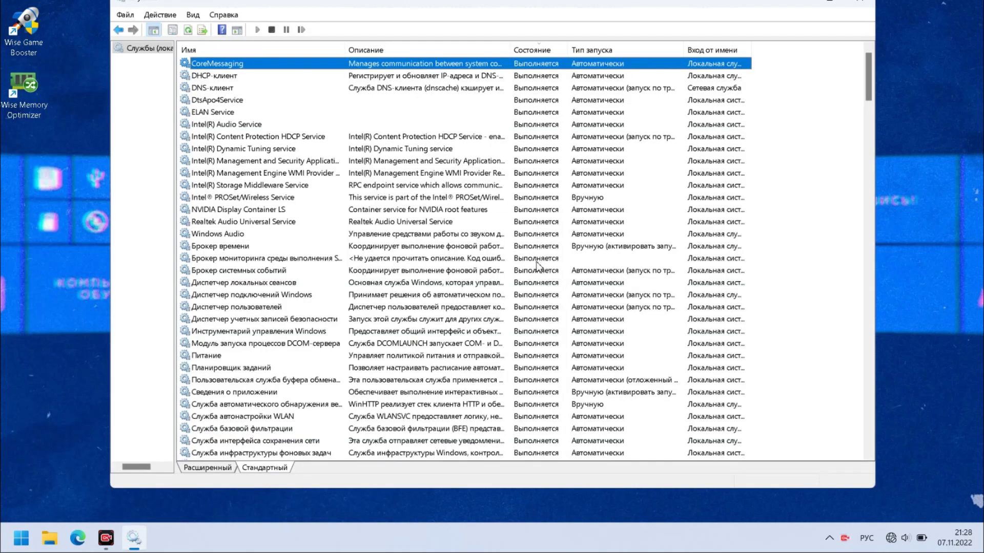
click(539, 281)
click(627, 443)
click(616, 455)
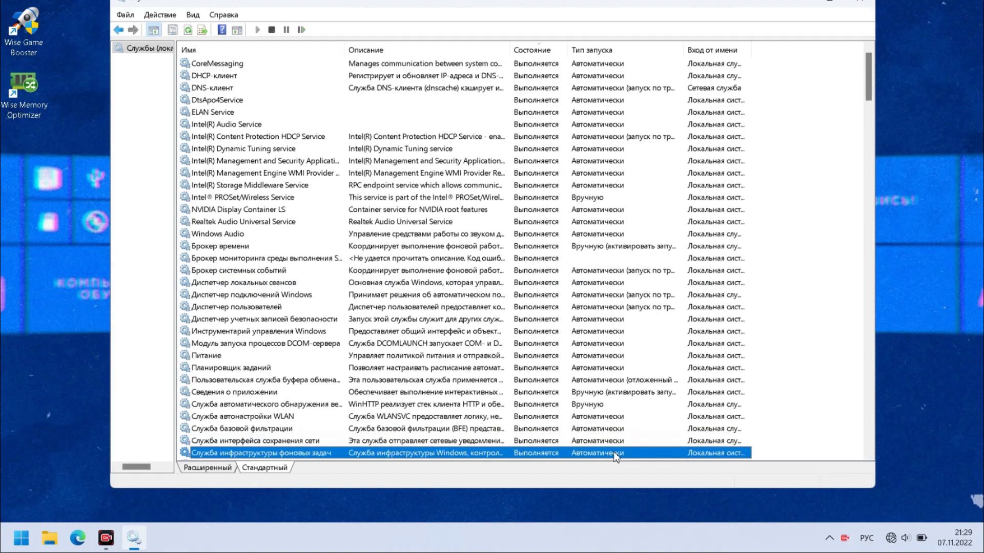
scroll(617, 451, down, 7)
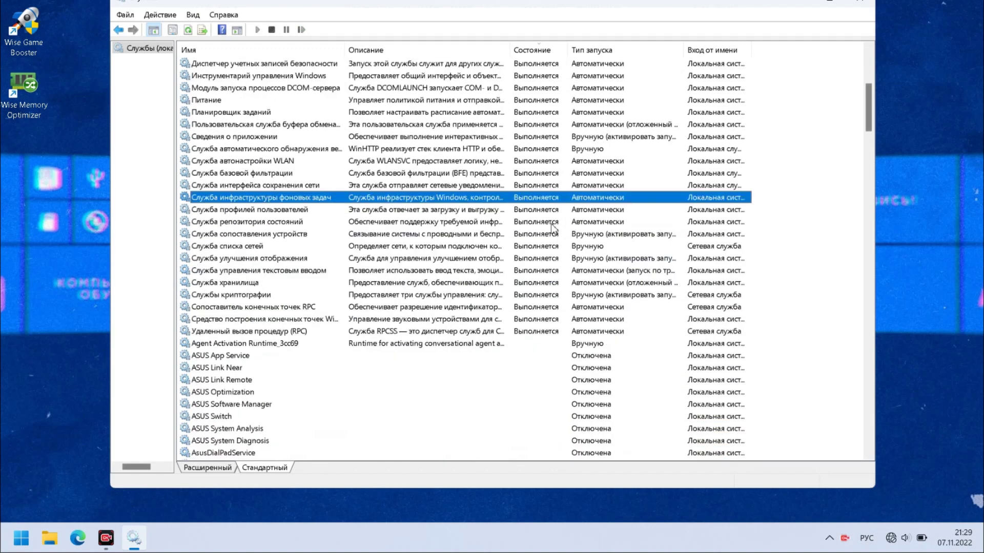
key(alt+F4)
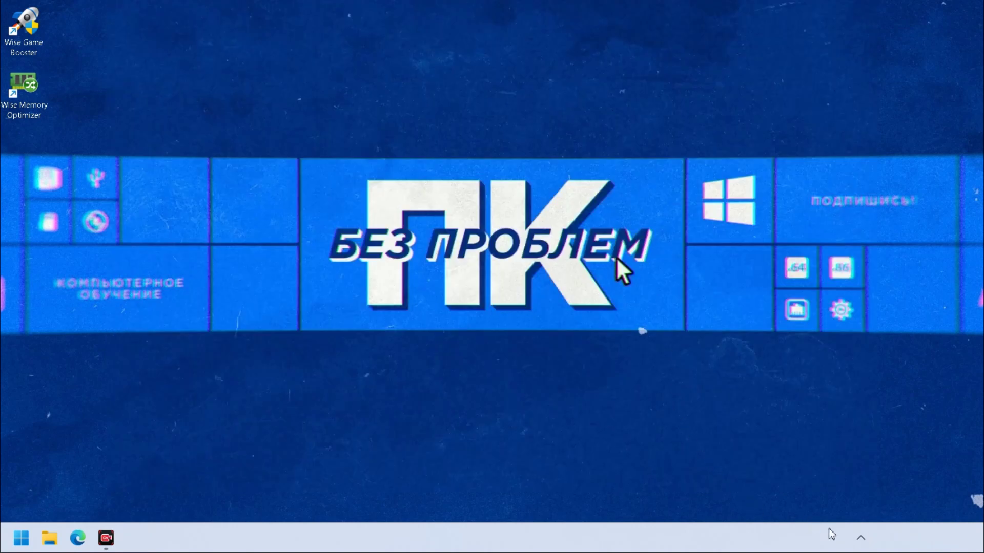
Show and hide the tray overflow icons, then scroll through Start's All apps list
click(861, 538)
click(906, 541)
click(21, 538)
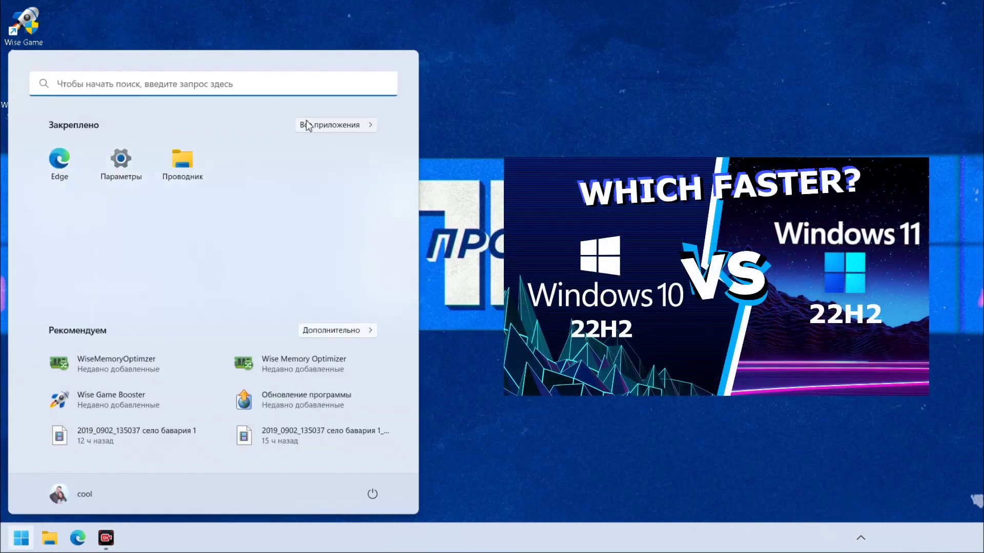
click(340, 125)
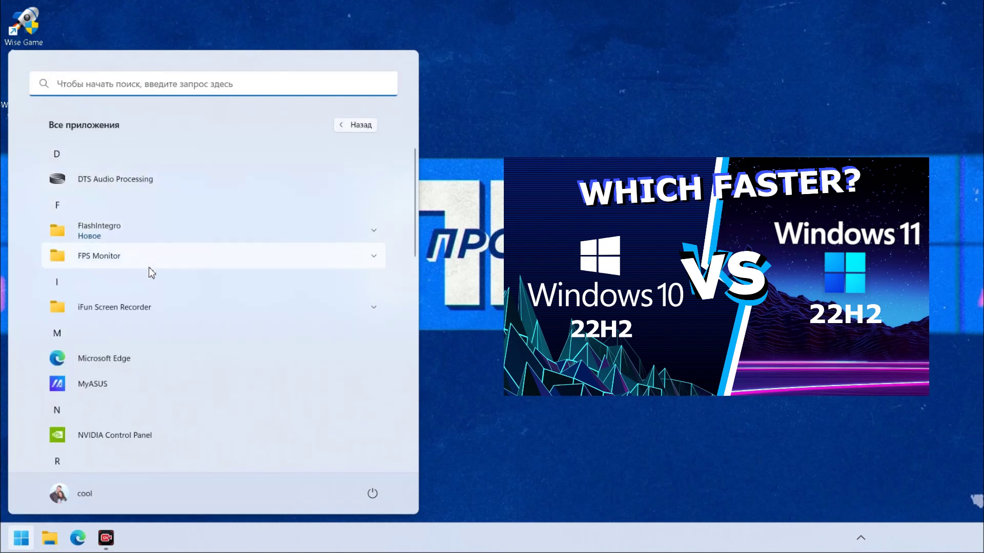
scroll(167, 380, down, 2)
scroll(168, 382, down, 8)
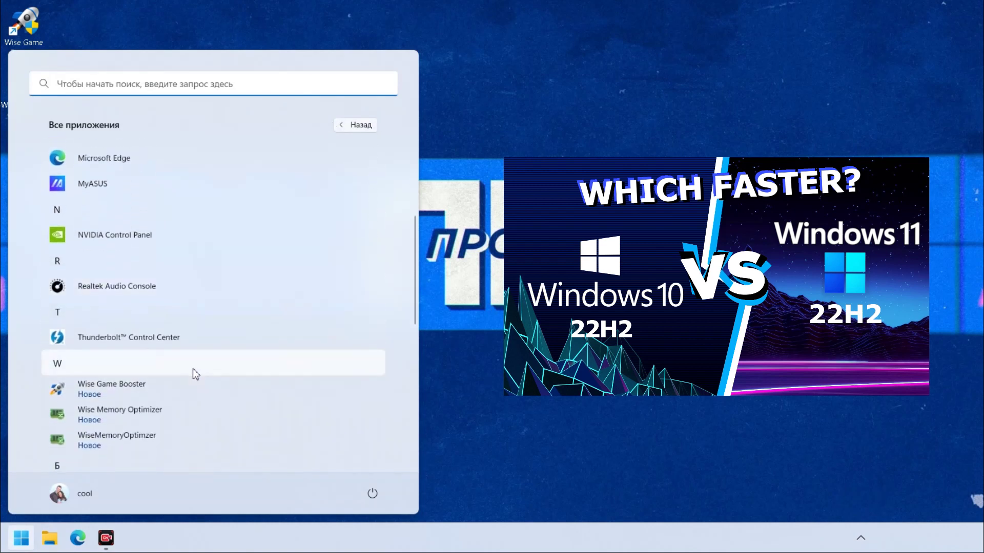
scroll(214, 380, down, 1)
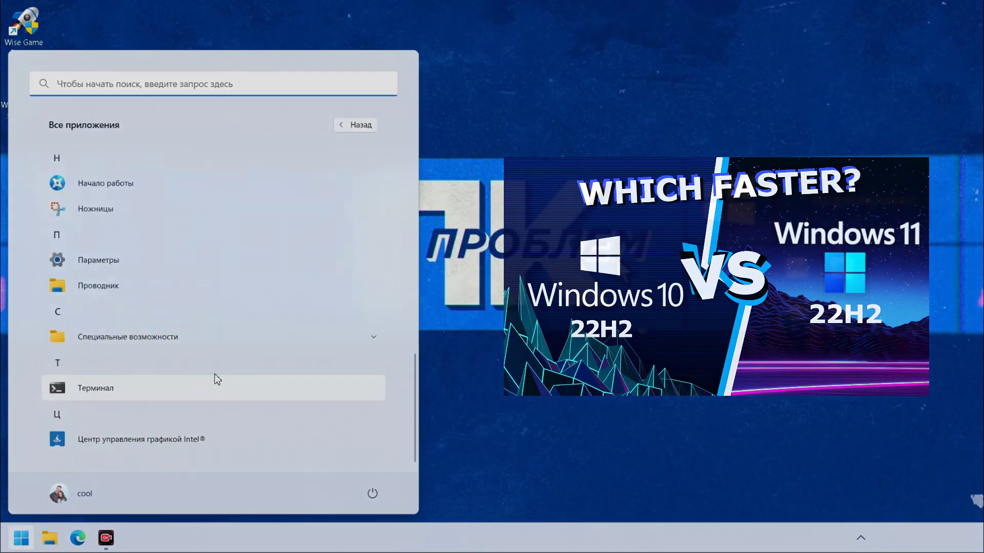